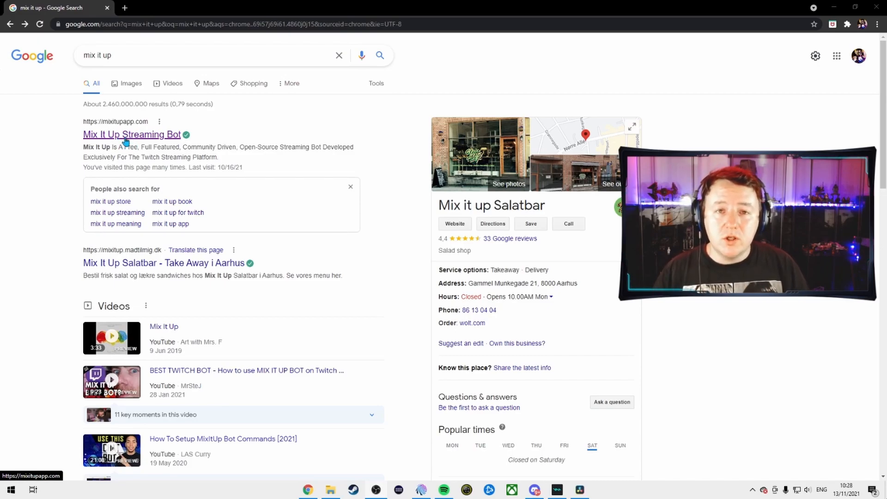
Open the Mix It Up Streaming Bot website from the search results and scroll through its features
left_click(126, 139)
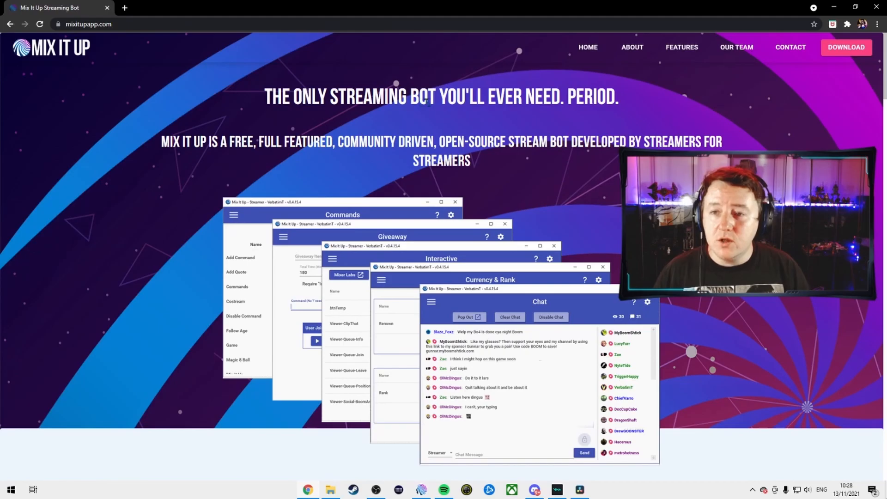
scroll(442, 133, "down", 5)
scroll(443, 133, "down", 20)
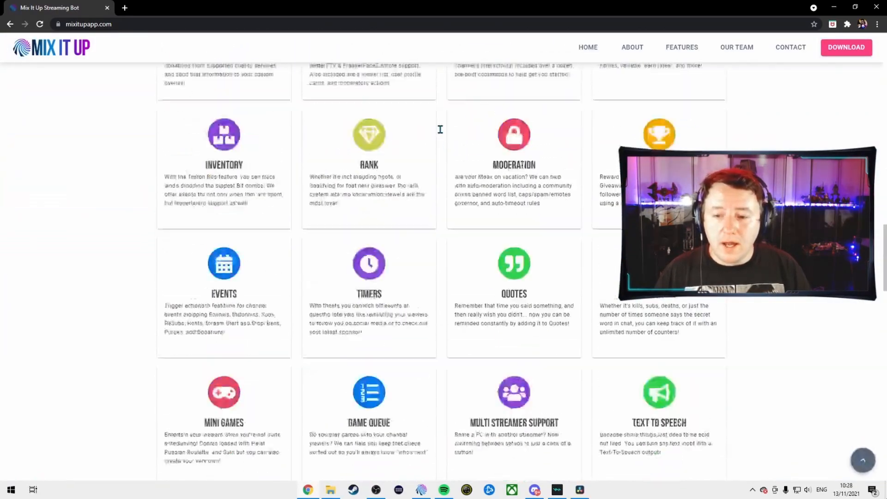
scroll(442, 134, "down", 6)
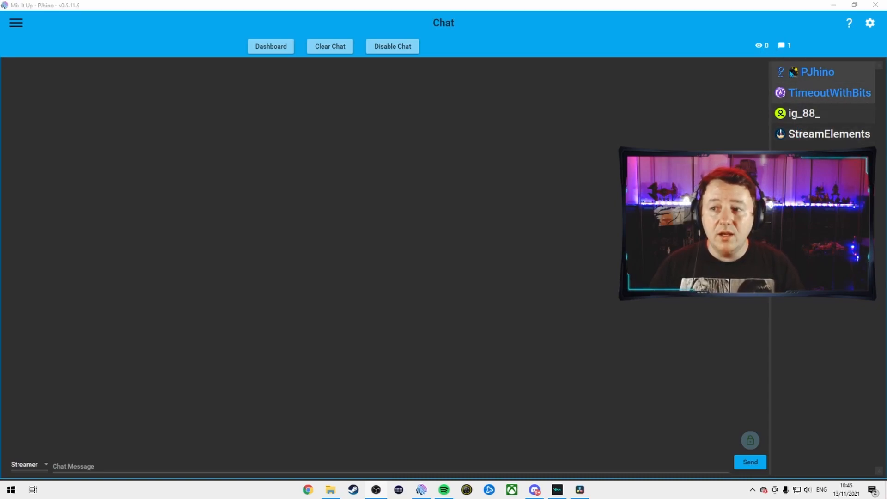
Open the bot's settings and browse the Chat and Themes & Colors pages
left_click(870, 24)
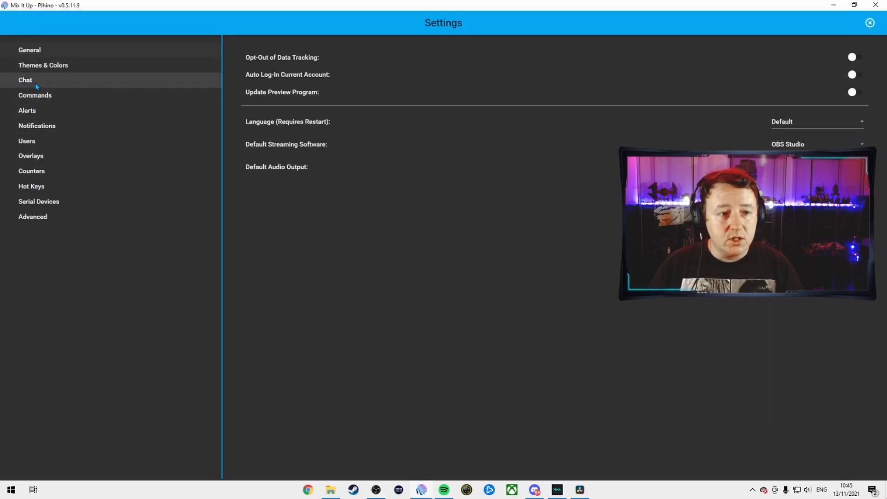
left_click(35, 82)
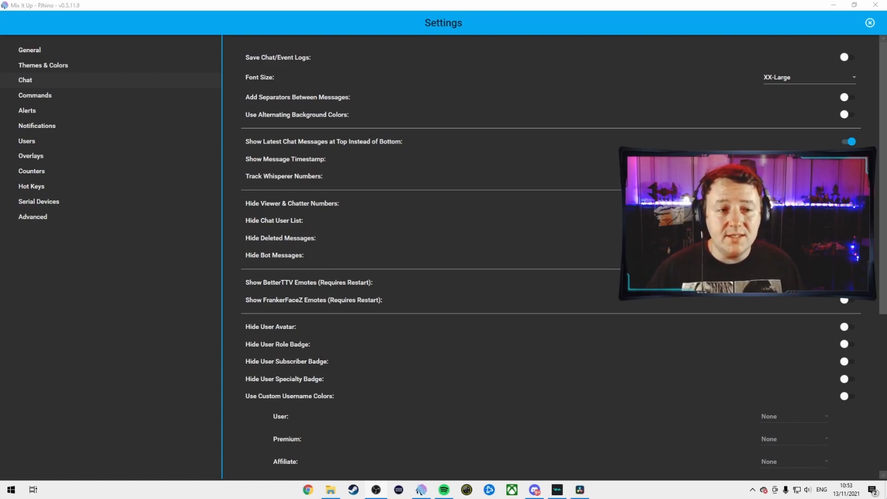
left_click(110, 66)
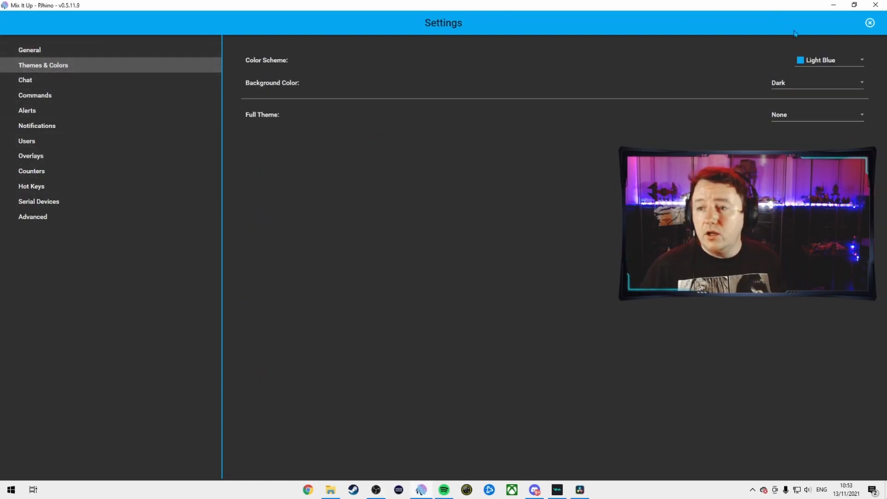
Review the Color Scheme, Background Color and Full Theme options, keeping Light Blue and Dark
left_click(812, 62)
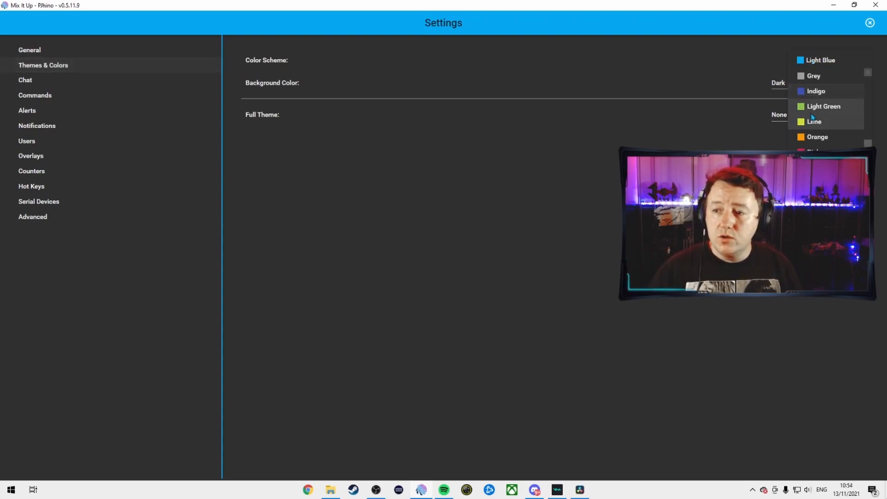
left_click(825, 65)
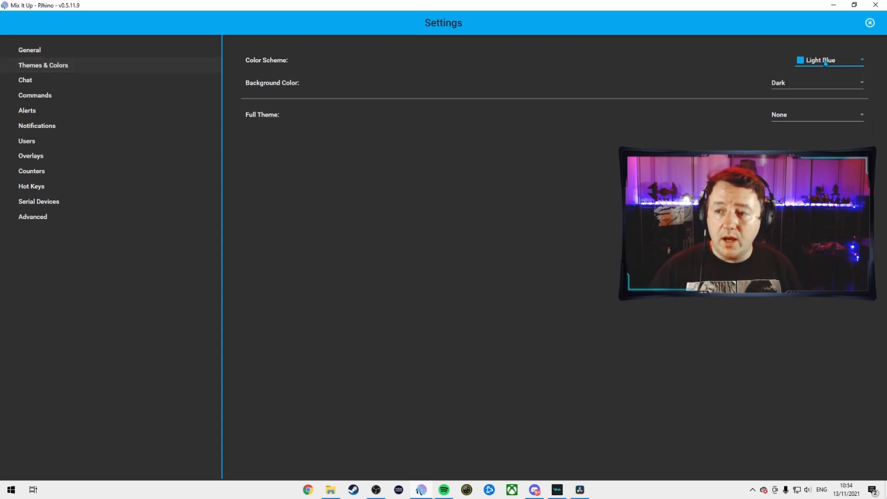
left_click(800, 88)
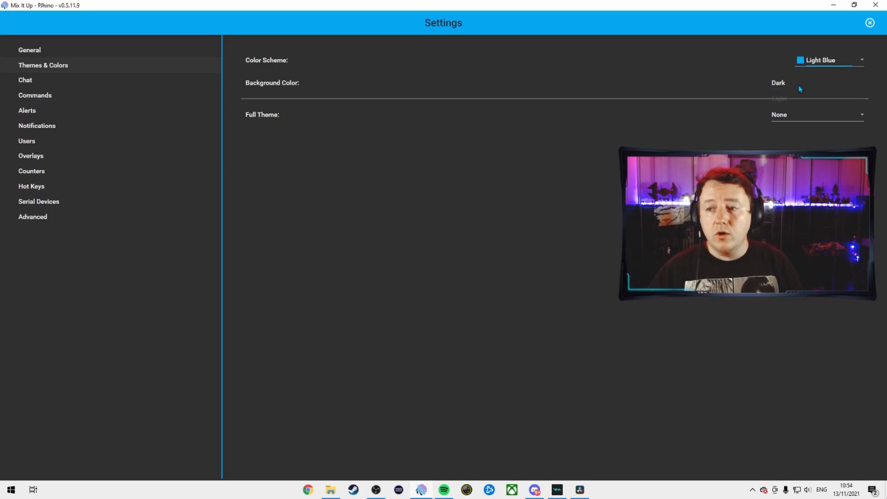
left_click(800, 84)
left_click(804, 113)
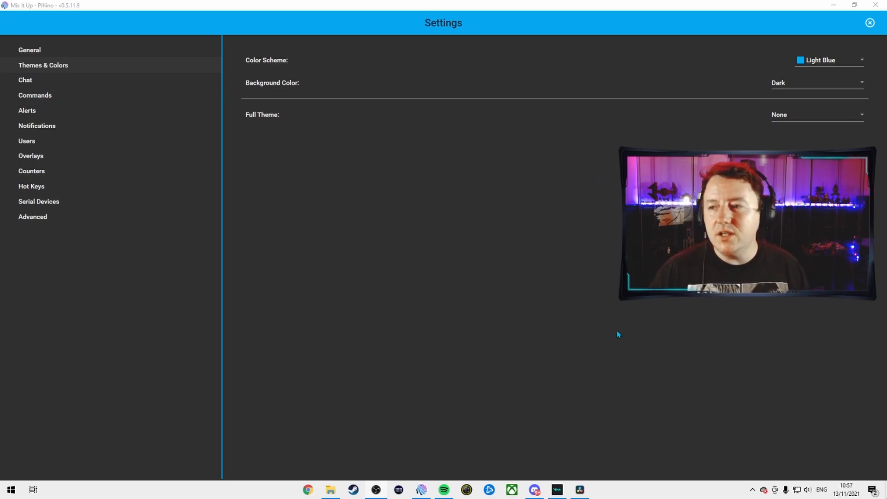
Close the settings and confirm restarting Mix It Up
left_click(870, 23)
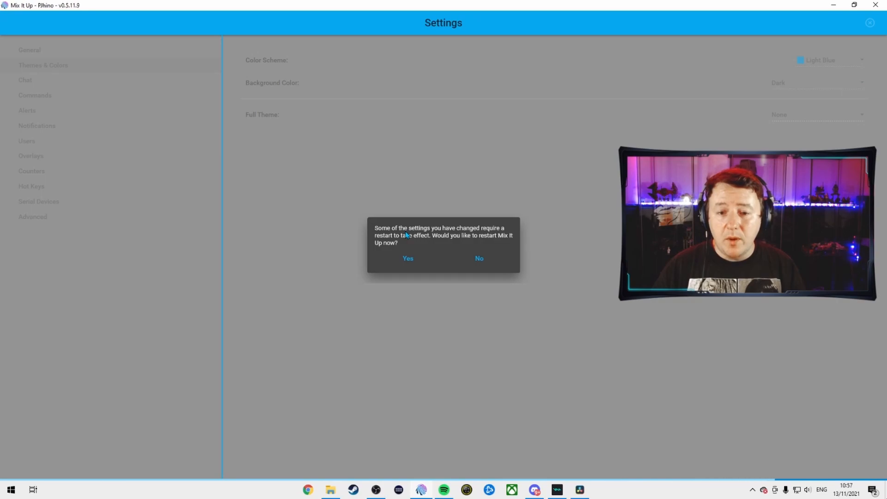
left_click(408, 258)
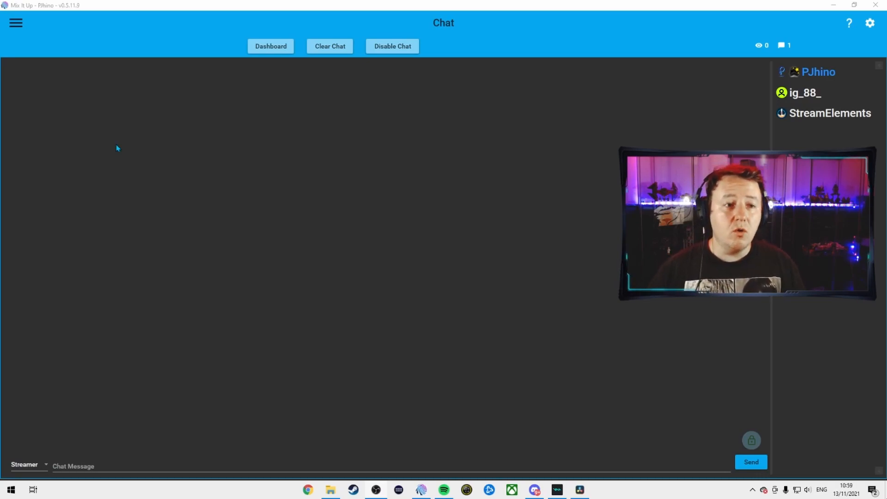
Open the Accounts page to view the linked Twitch streamer and bot accounts
left_click(17, 24)
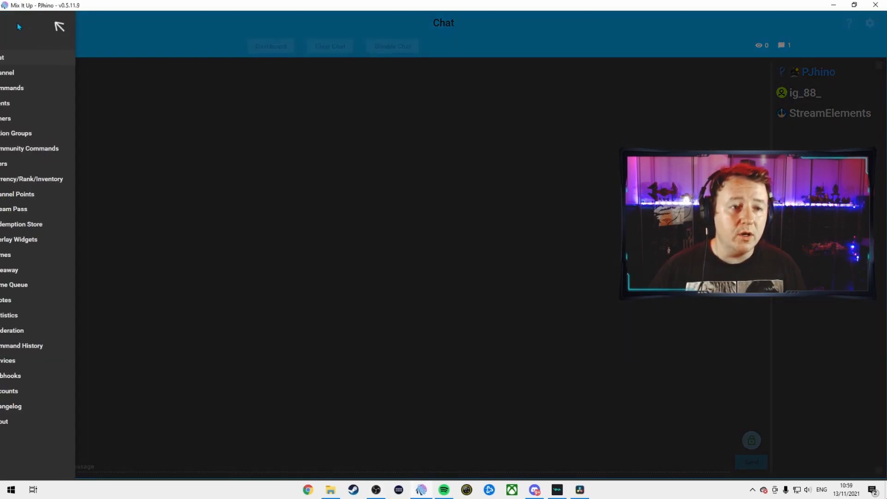
left_click(27, 391)
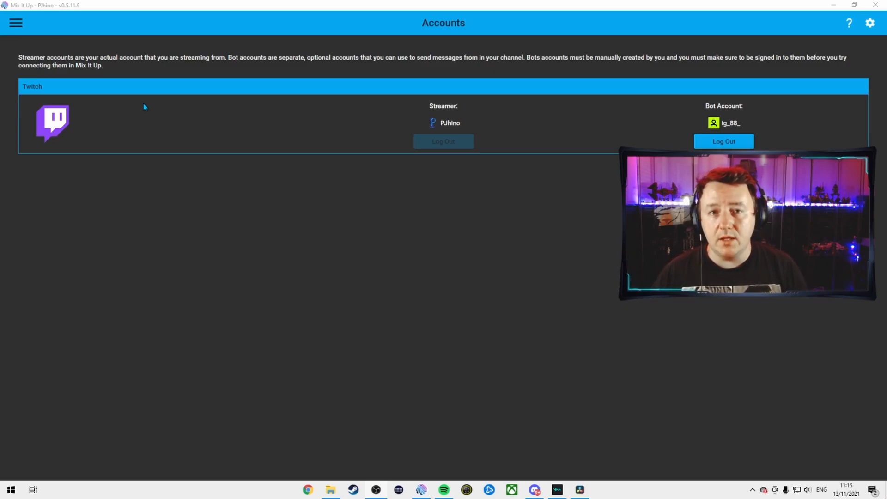
Open Services, expand OBS Studio and test its connection, dismissing the result
left_click(16, 23)
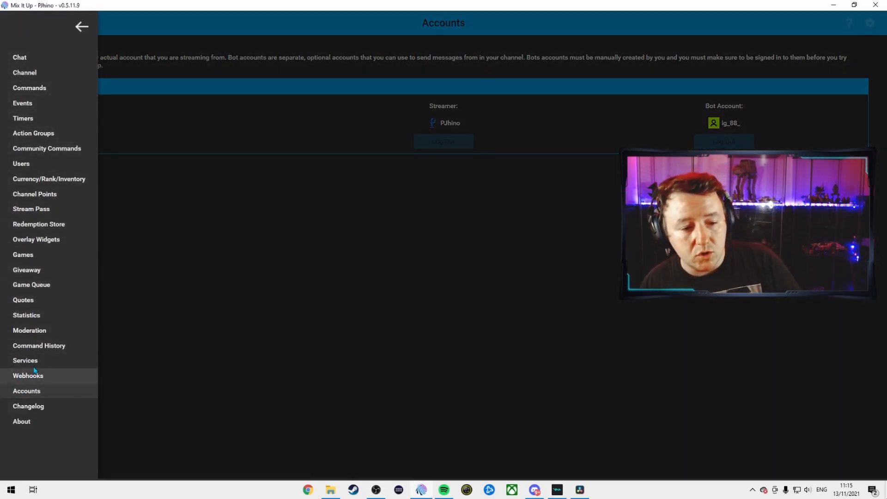
left_click(37, 365)
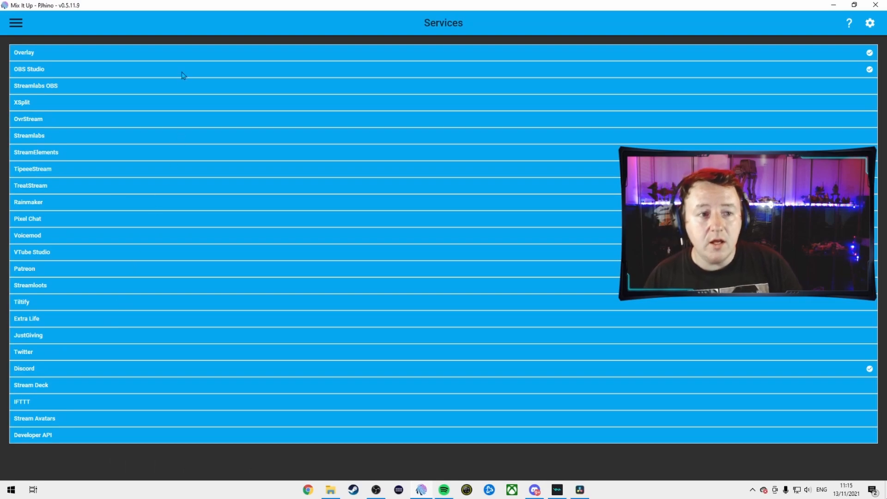
left_click(290, 71)
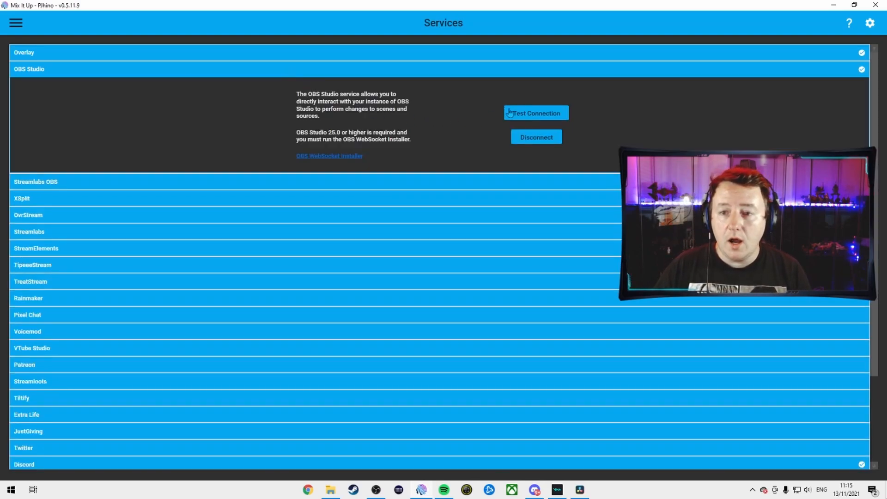
left_click(525, 114)
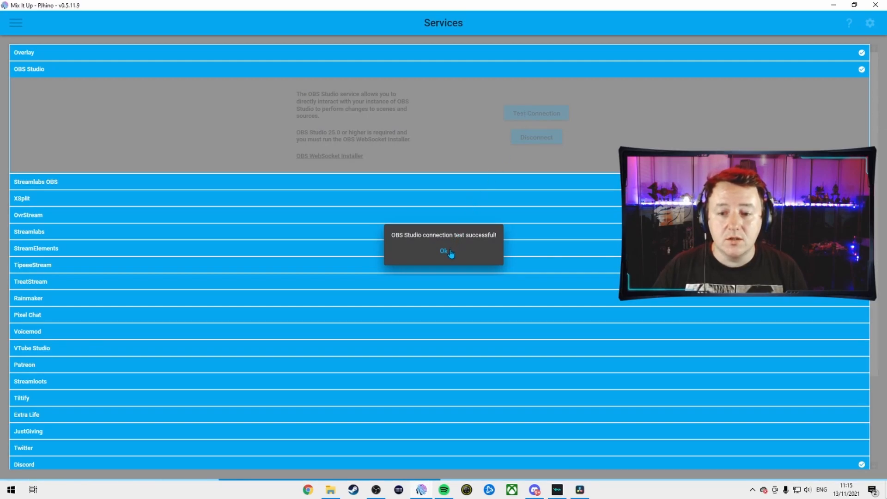
left_click(448, 251)
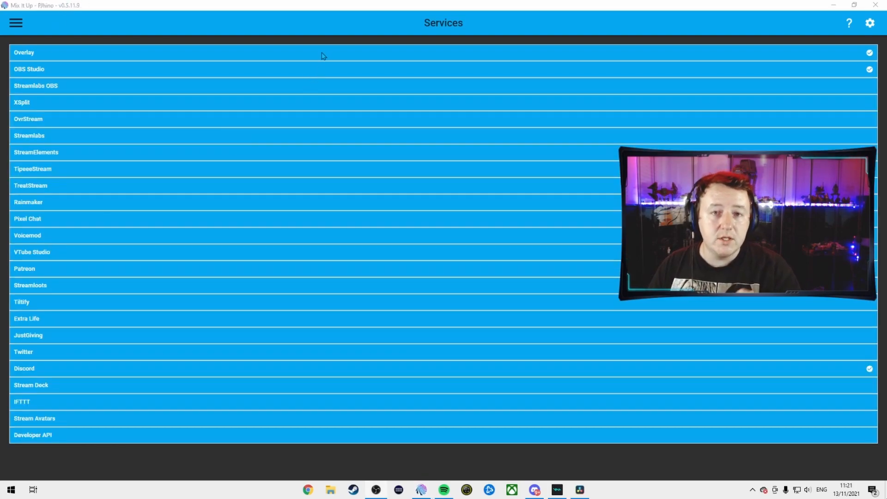
Expand the Overlay service and select its overlay URL
left_click(323, 55)
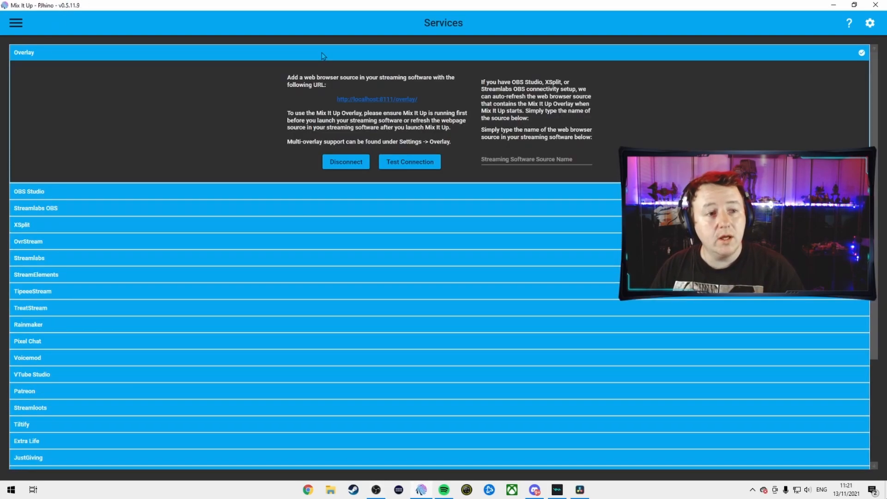
left_click(364, 100)
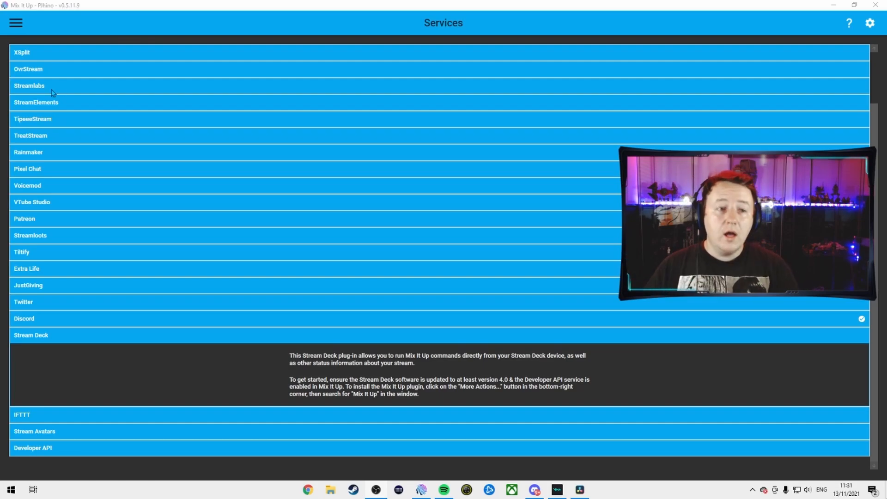
Open Events and edit the Twitch Channel Stream Start command, expanding its Chat Message and Discord actions
left_click(21, 27)
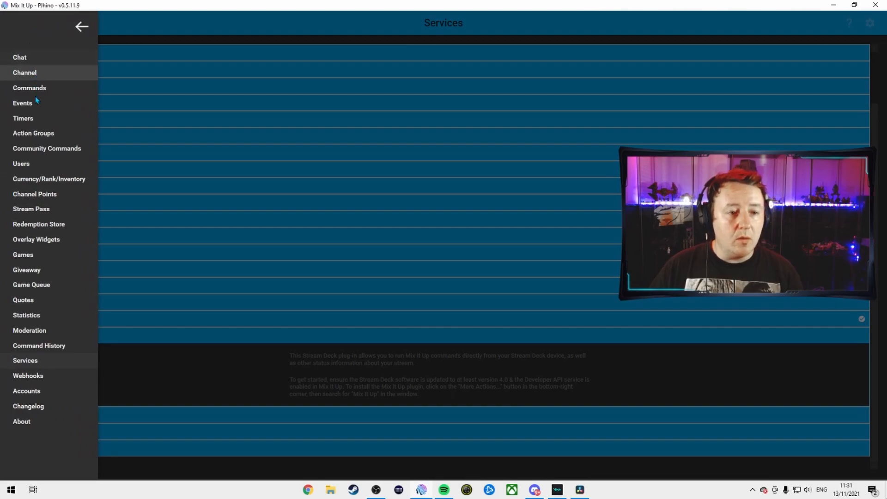
left_click(49, 103)
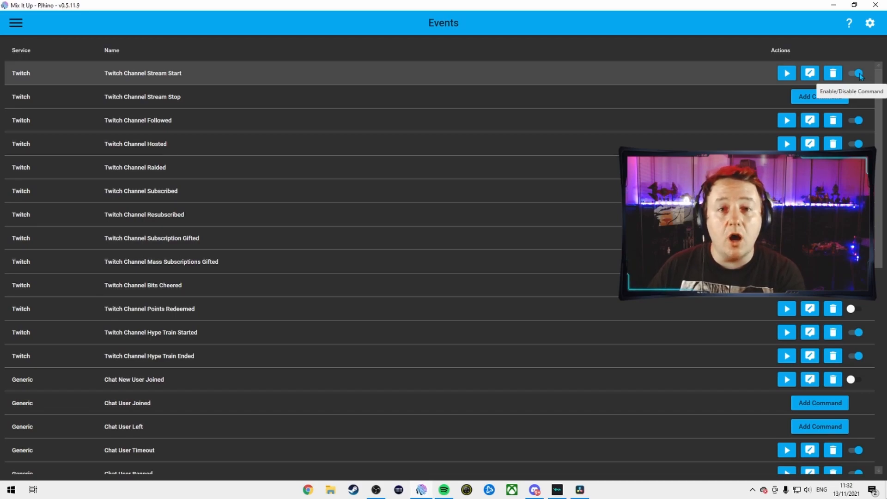
left_click(805, 73)
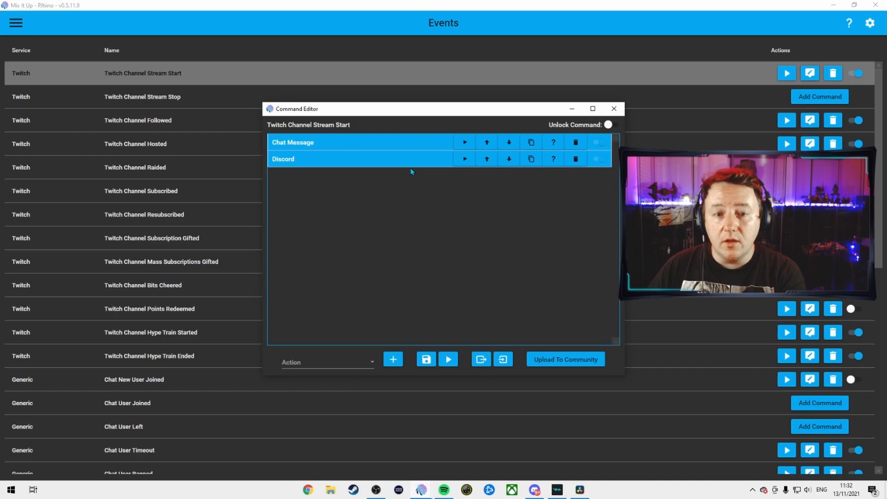
left_click(354, 146)
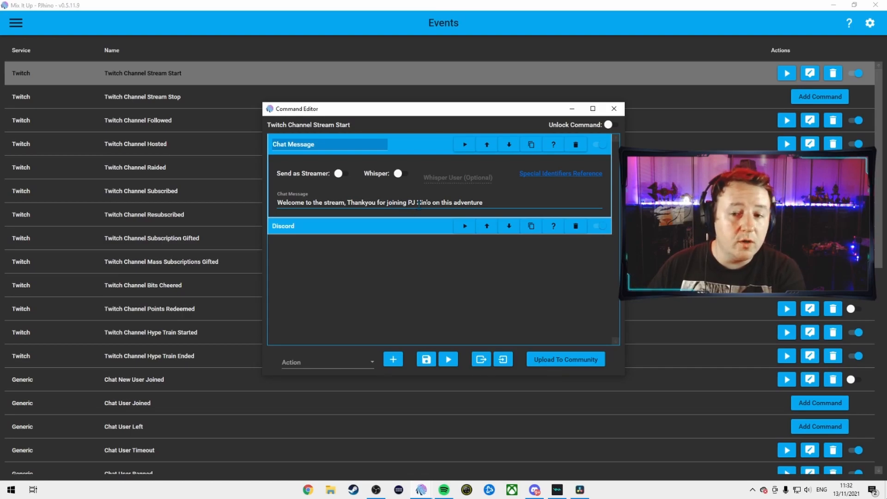
left_click(421, 226)
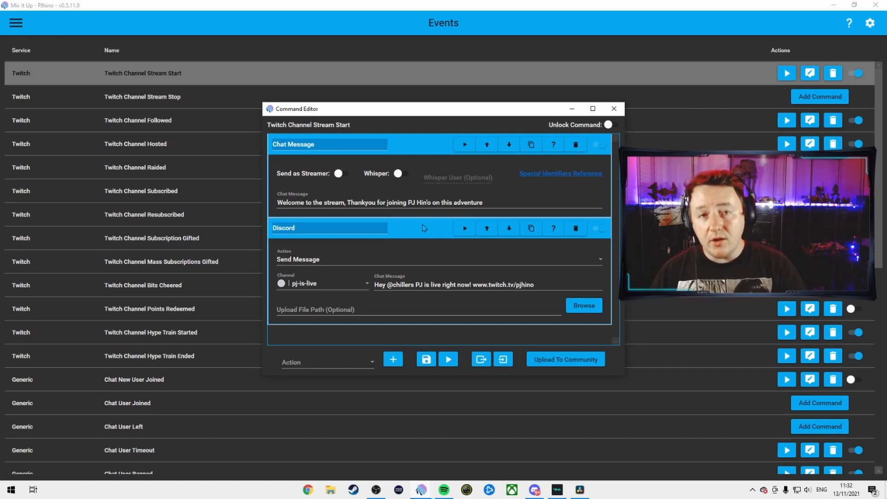
Choose Discord as the new action type and review the Discord action's Send Message options
left_click(372, 362)
scroll(340, 263, "up", 1)
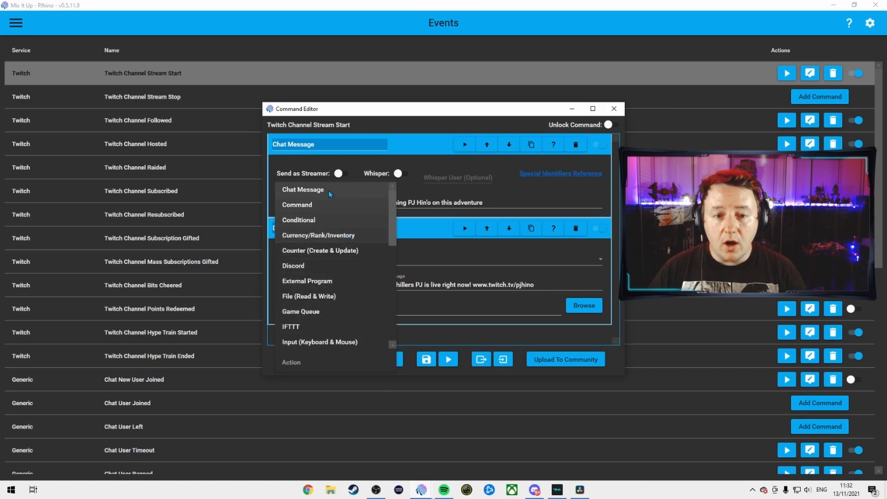
left_click(320, 262)
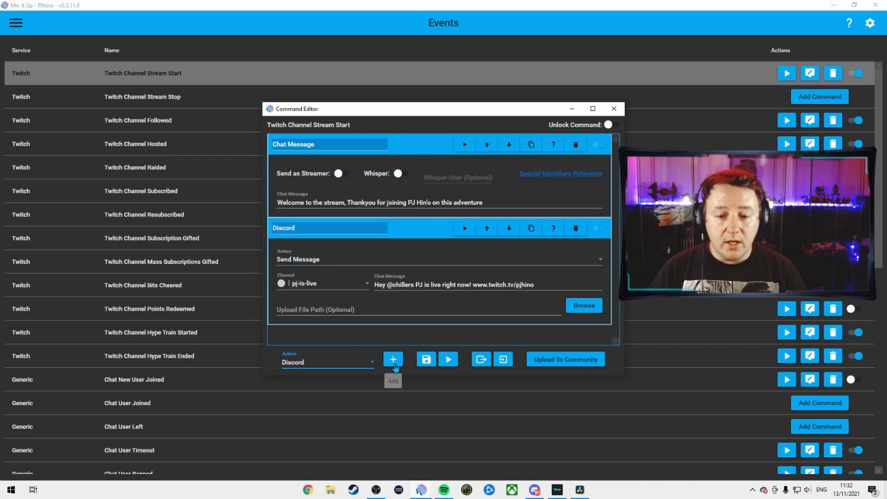
left_click(548, 264)
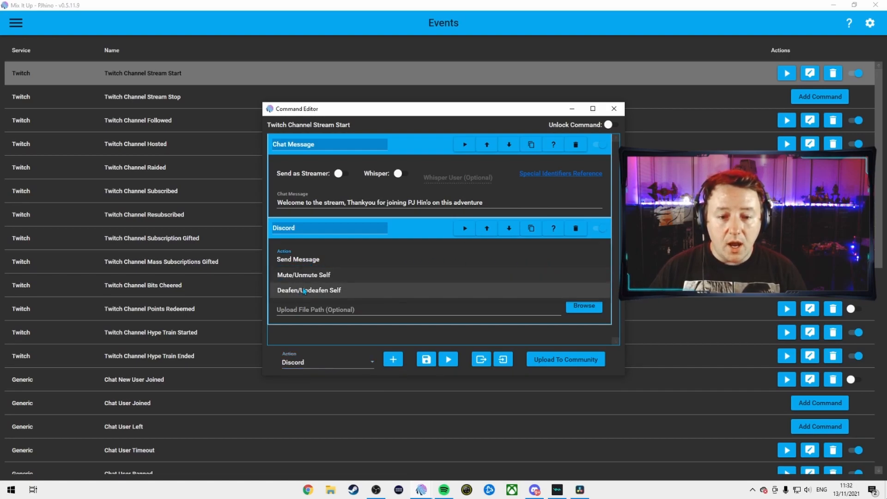
left_click(308, 260)
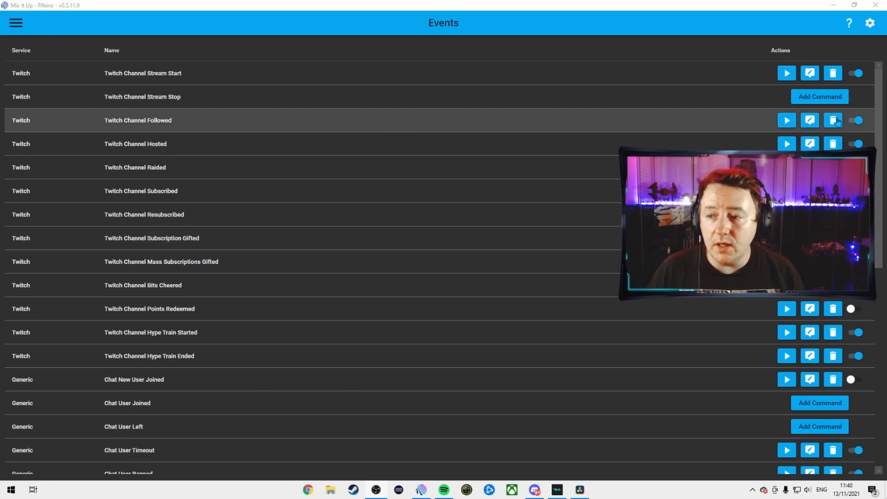
Edit the Twitch Channel Followed command, pick Chat Message as action type, and expand its chat message text
left_click(811, 122)
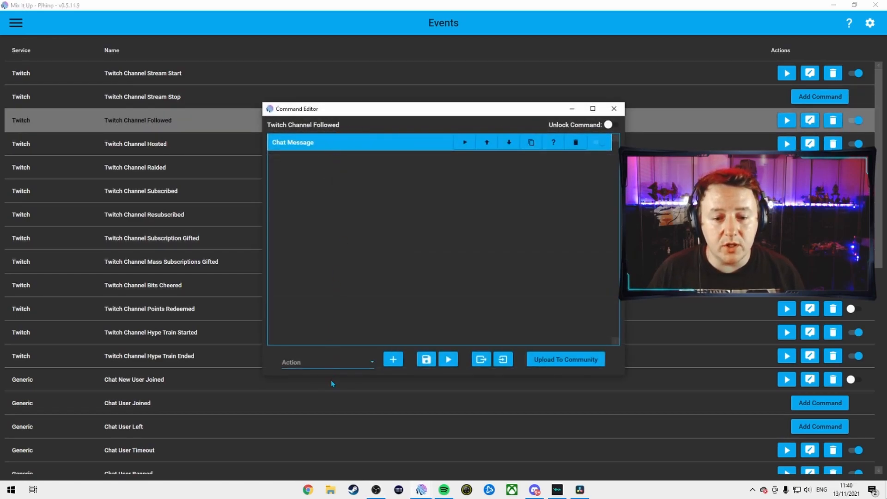
left_click(349, 363)
scroll(348, 203, "down", 1)
scroll(340, 209, "up", 1)
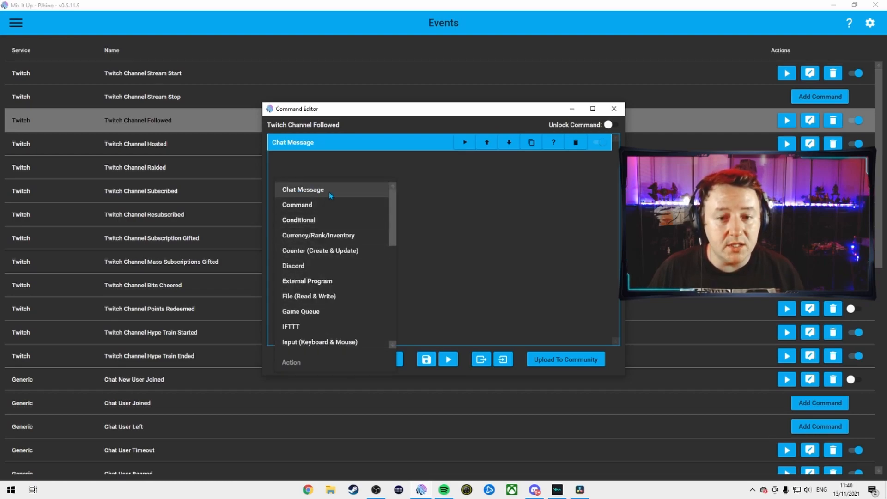
left_click(329, 191)
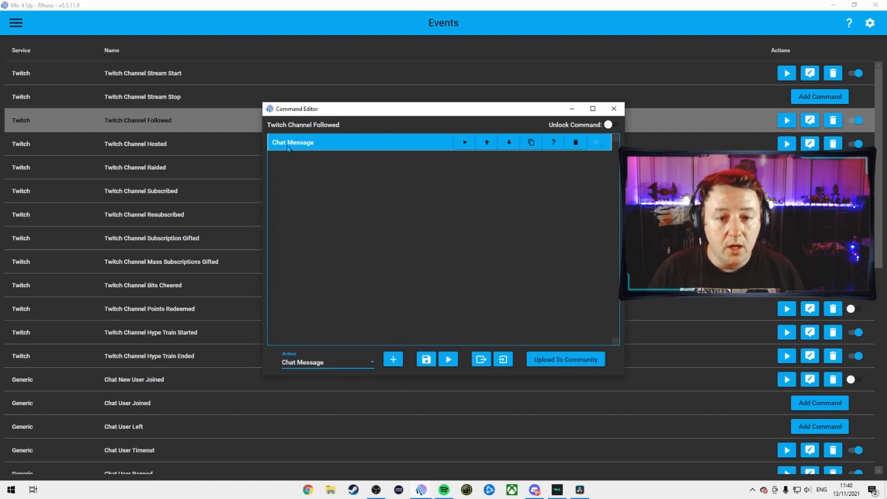
left_click(407, 144)
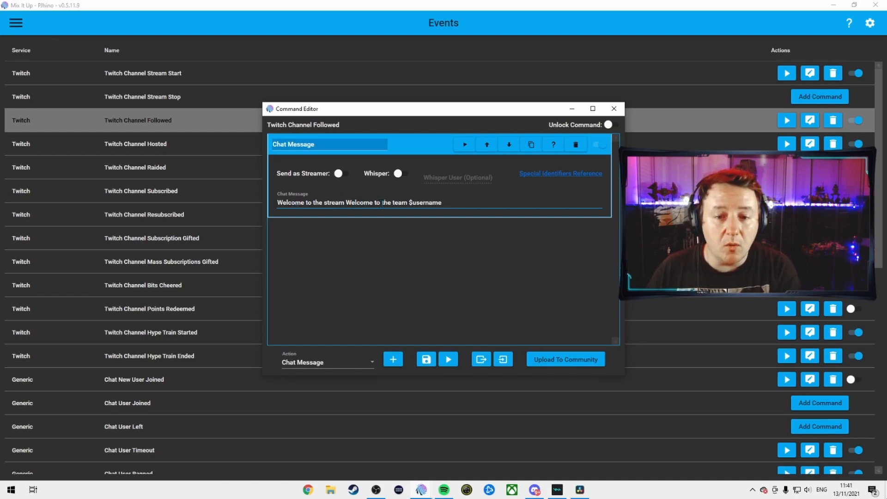
left_click_drag(409, 202, 445, 201)
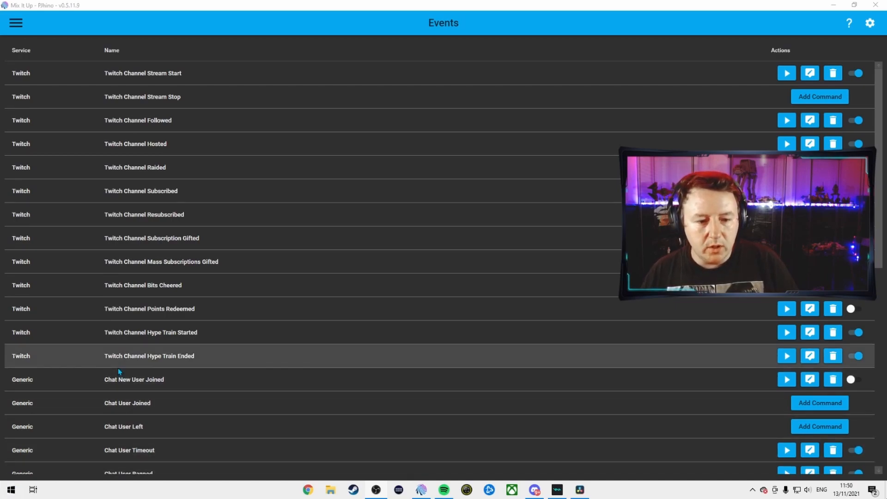
Edit the Twitch Channel Hype Train Started command, choose Chat Message as action type, and expand its chat message
left_click(809, 333)
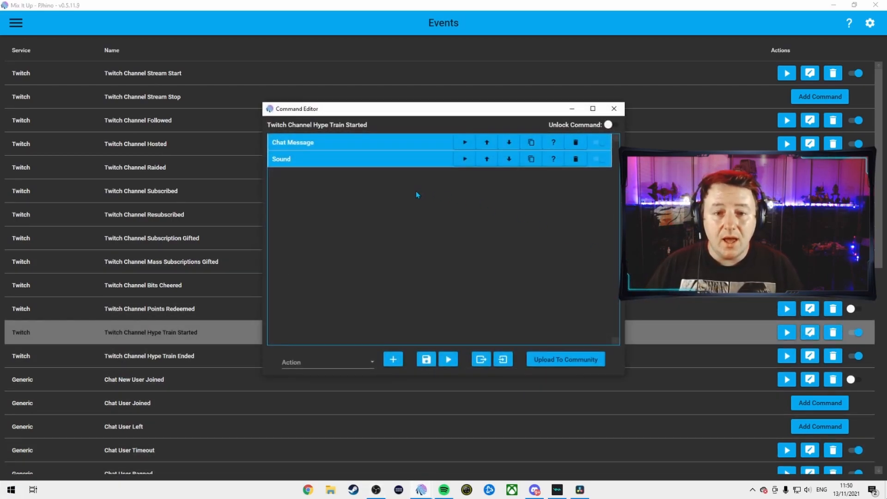
left_click(336, 360)
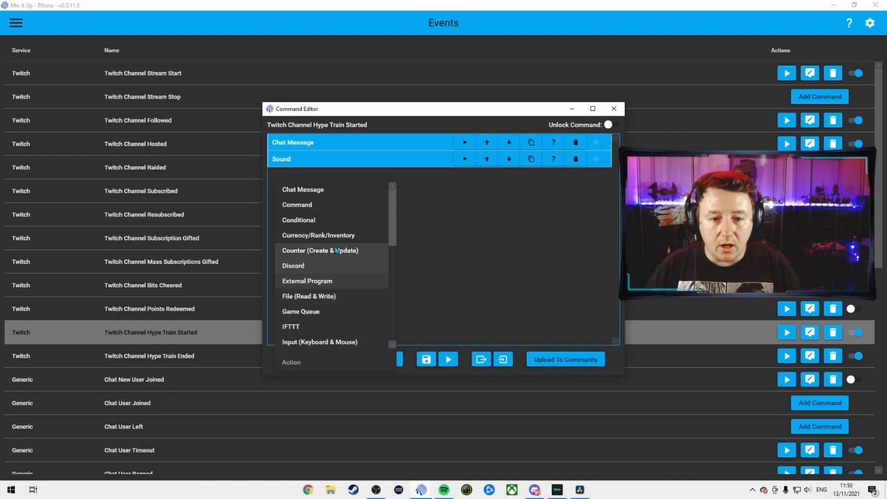
left_click(316, 189)
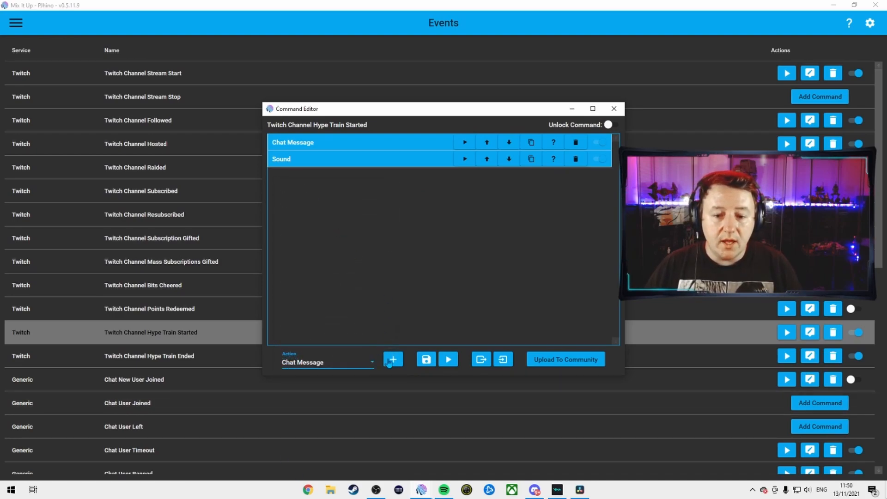
left_click(366, 143)
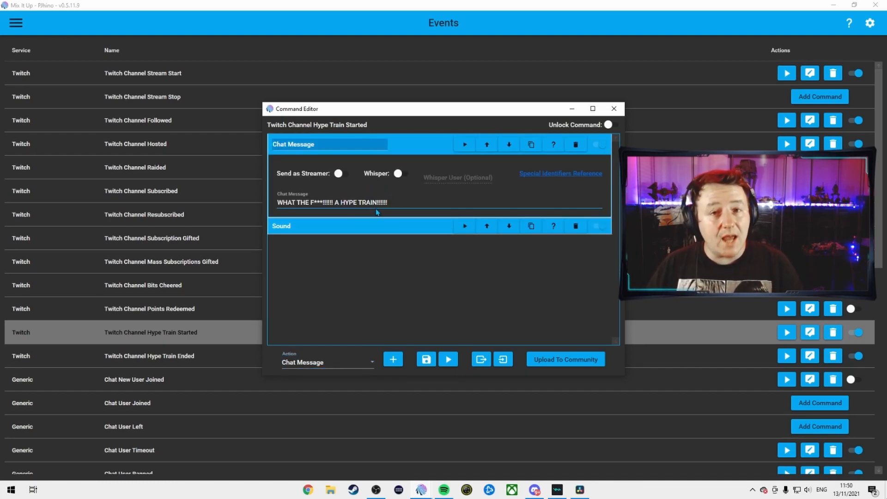
Choose Sound as the action type, expand the Sound action's file settings, and save the Hype Train command
left_click(370, 365)
scroll(339, 257, "down", 4)
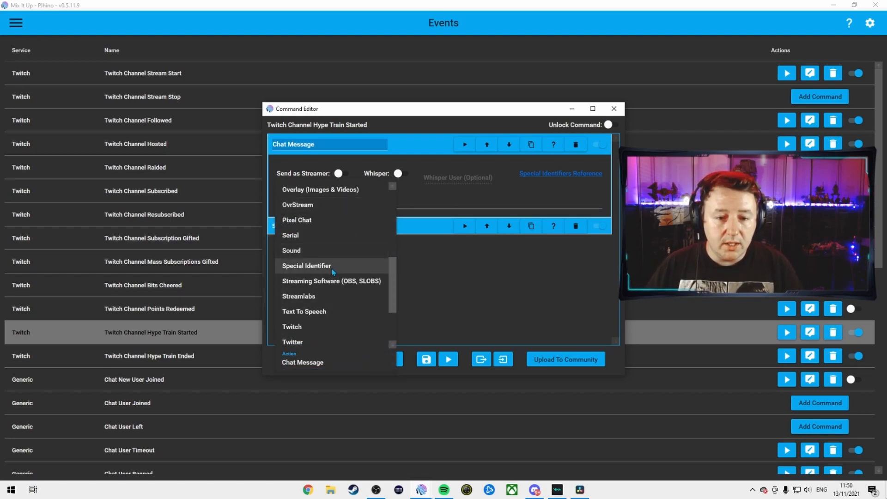
left_click(340, 251)
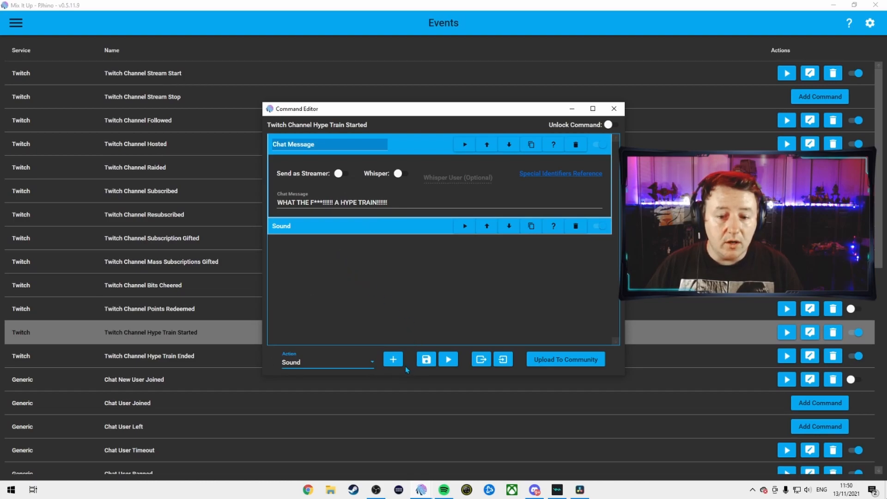
left_click(382, 226)
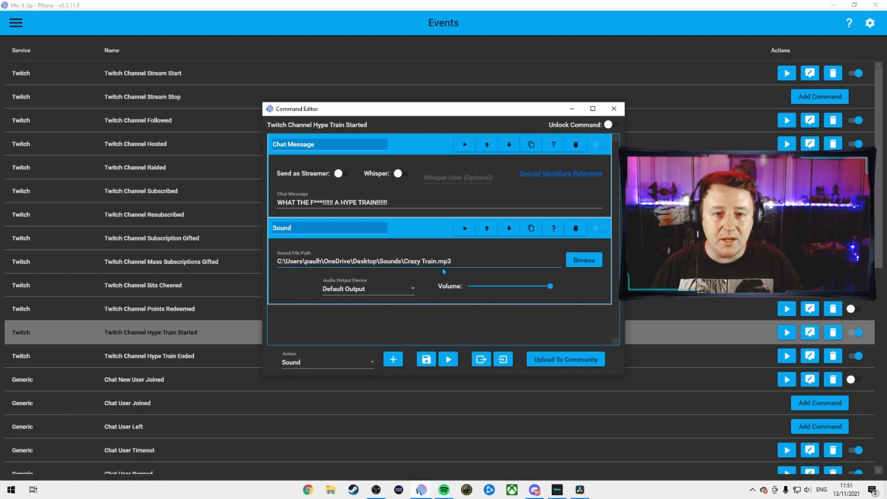
left_click(426, 360)
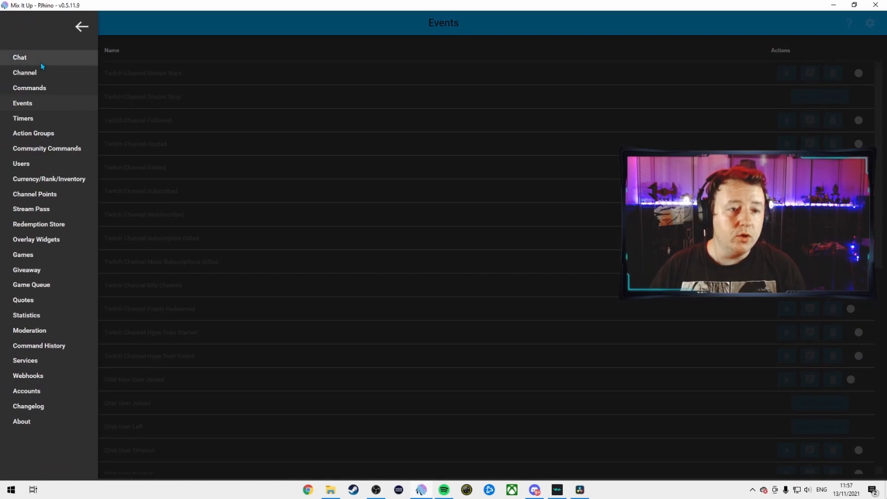
Open the Follow Reminder timer under Timers, expand its Chat Message action, and close the editor
left_click(43, 118)
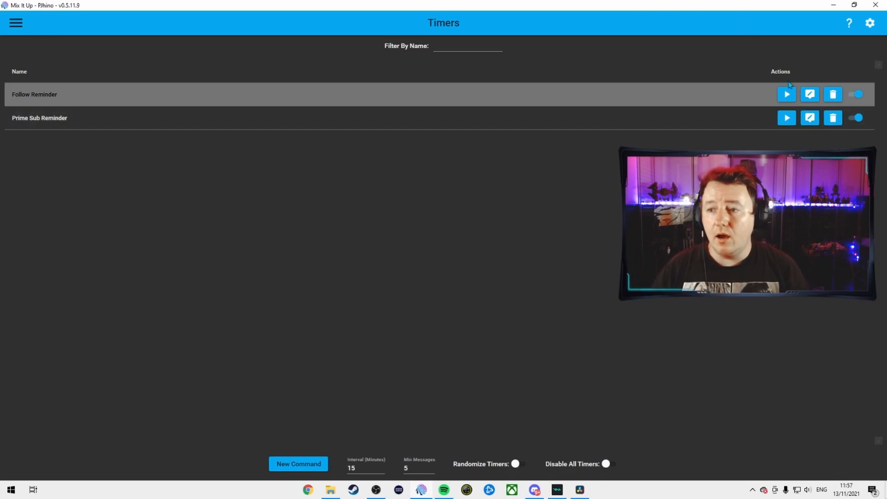
left_click(815, 98)
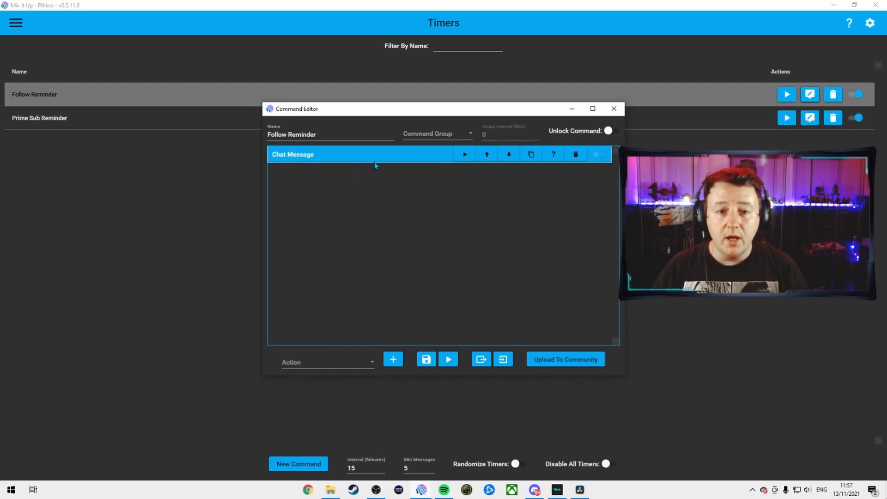
left_click(352, 369)
scroll(345, 304, "down", 1)
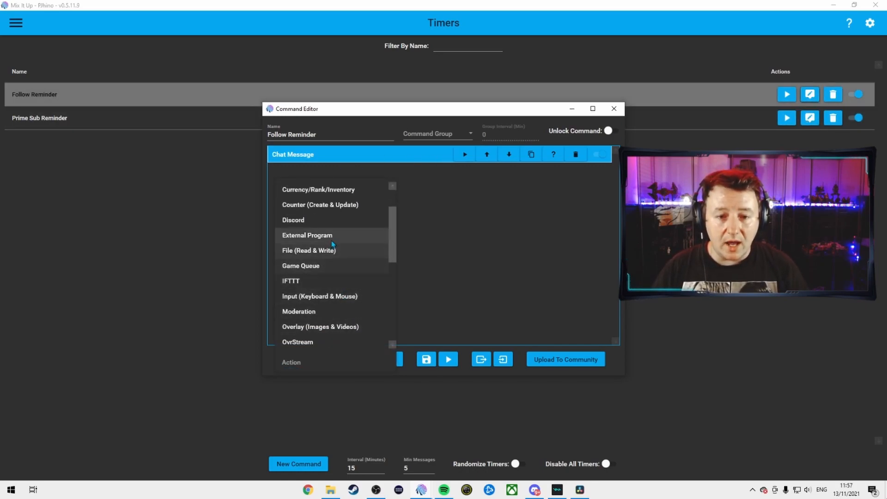
scroll(333, 249, "up", 1)
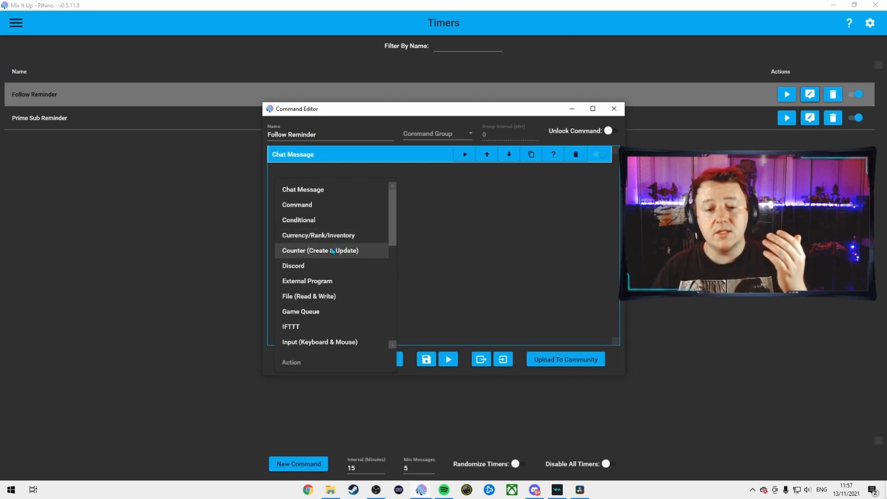
left_click(332, 196)
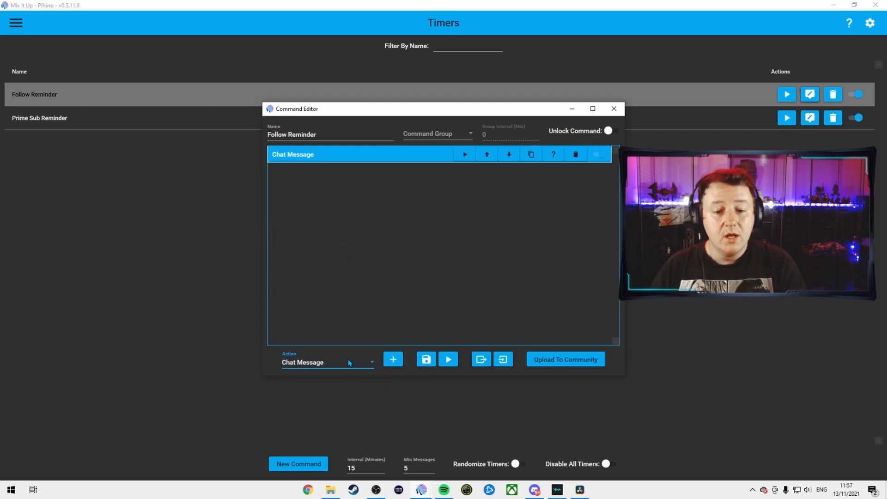
left_click(383, 157)
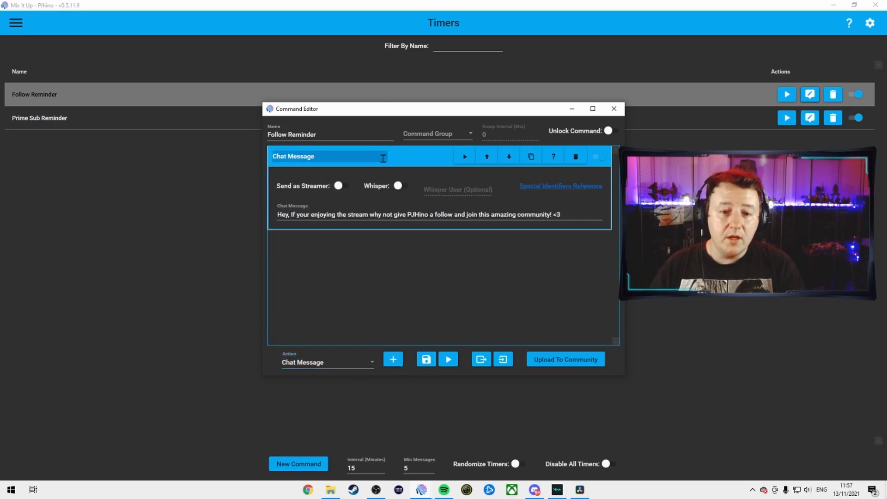
left_click(615, 109)
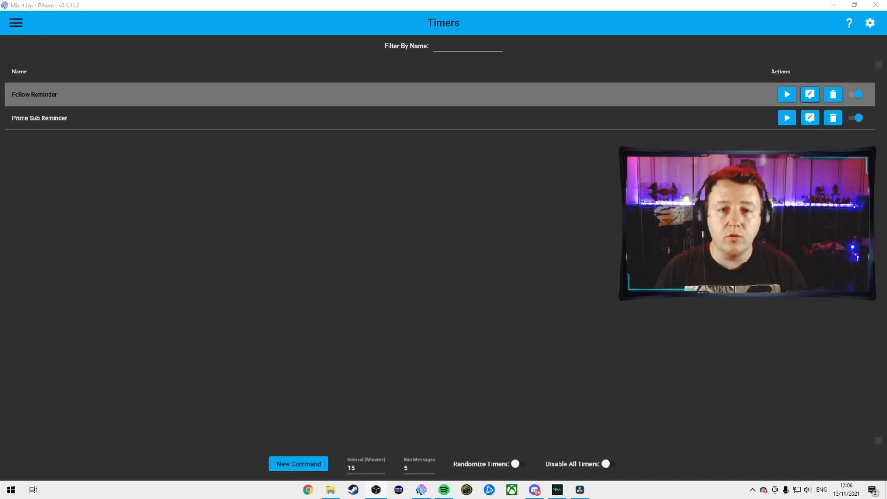
Open Commands and inspect the permission roles available for the Link Mixer Account command
left_click(15, 22)
left_click(45, 89)
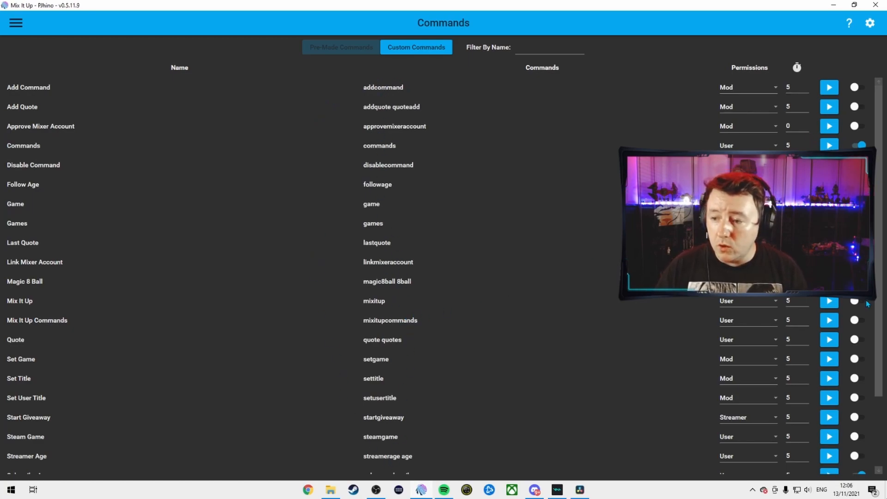
left_click(749, 262)
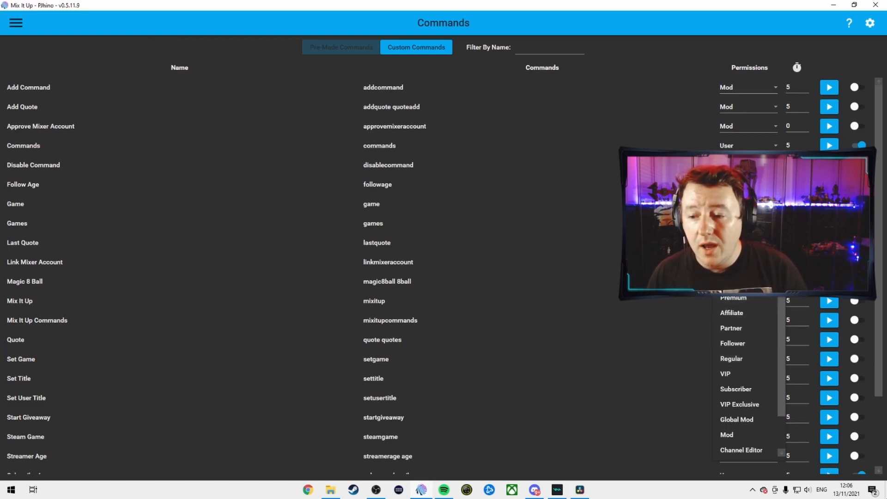
left_click(751, 281)
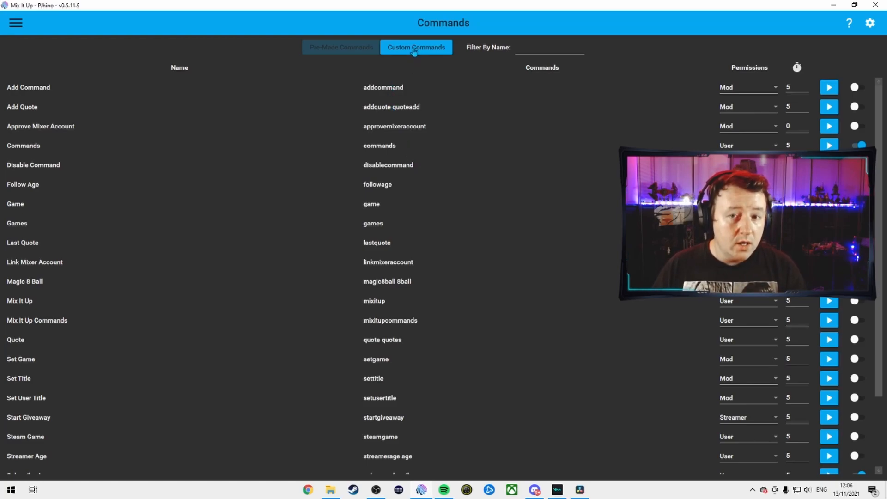
Switch to the command groups list and start a new command named Shoutout with chat trigger so
left_click(414, 50)
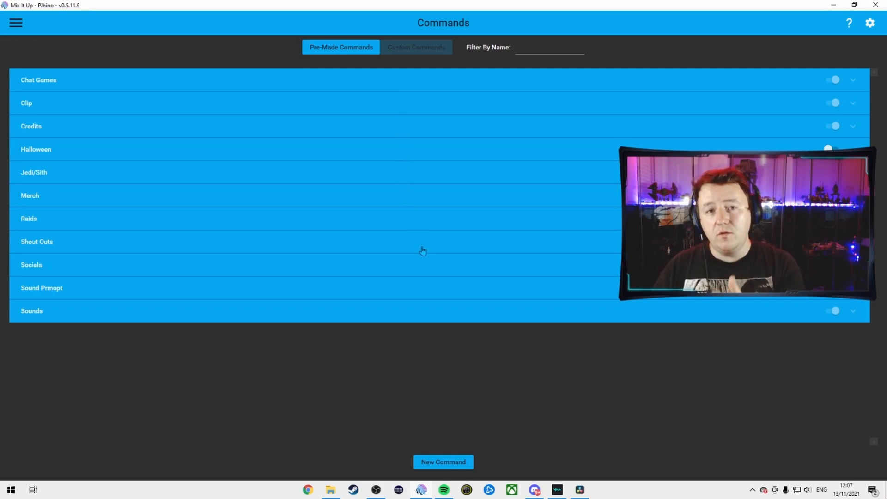
left_click(452, 464)
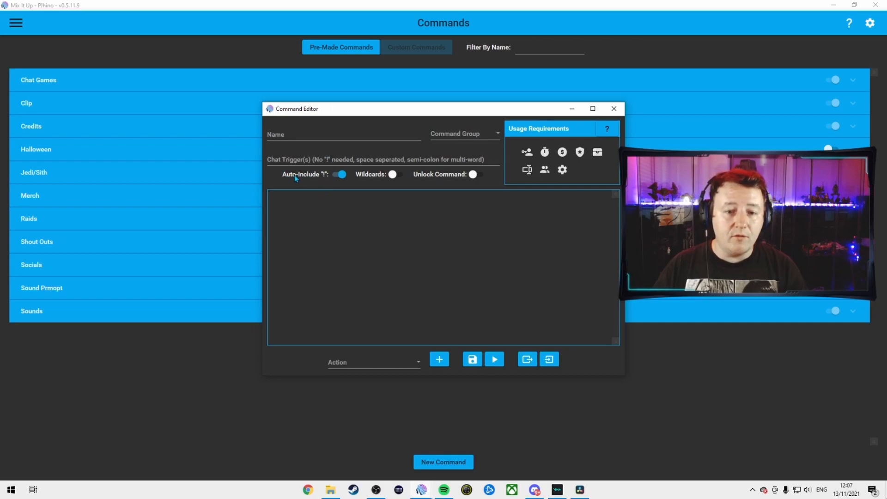
left_click(325, 158)
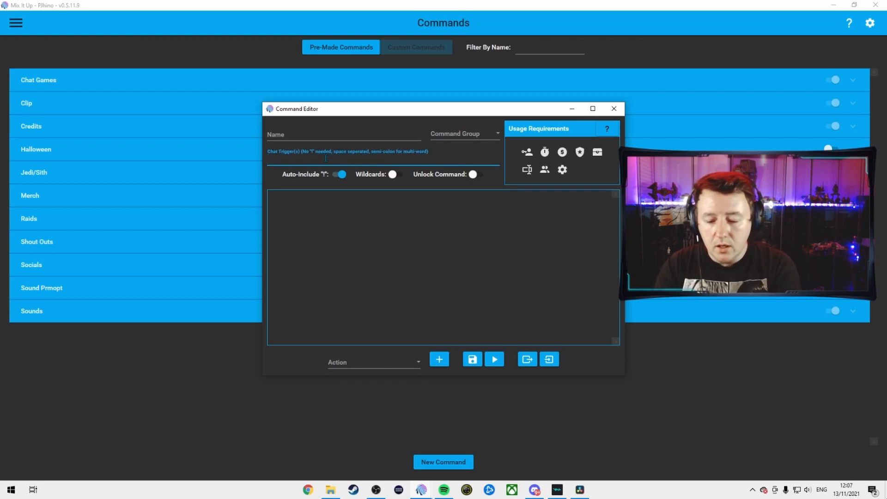
type("so")
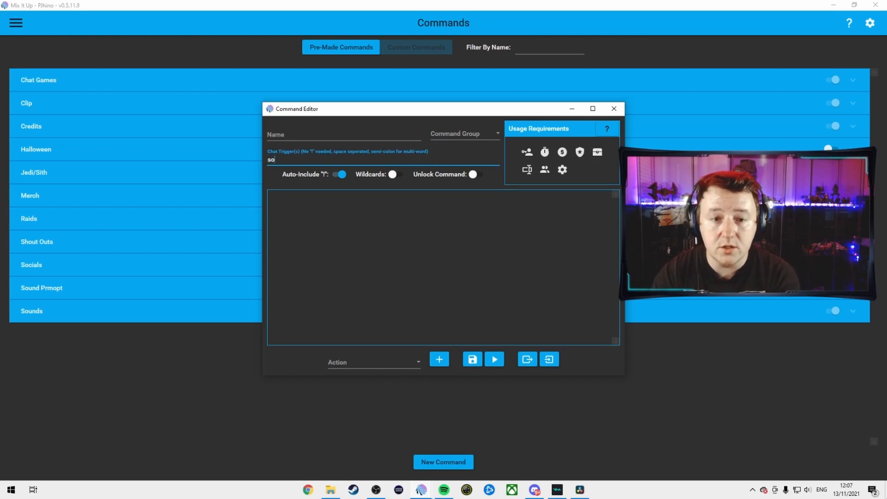
left_click(321, 134)
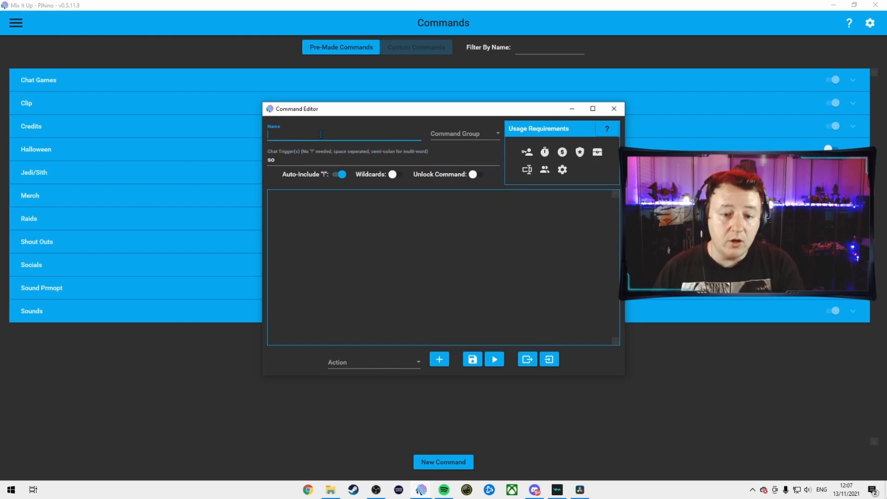
type("Shoutout")
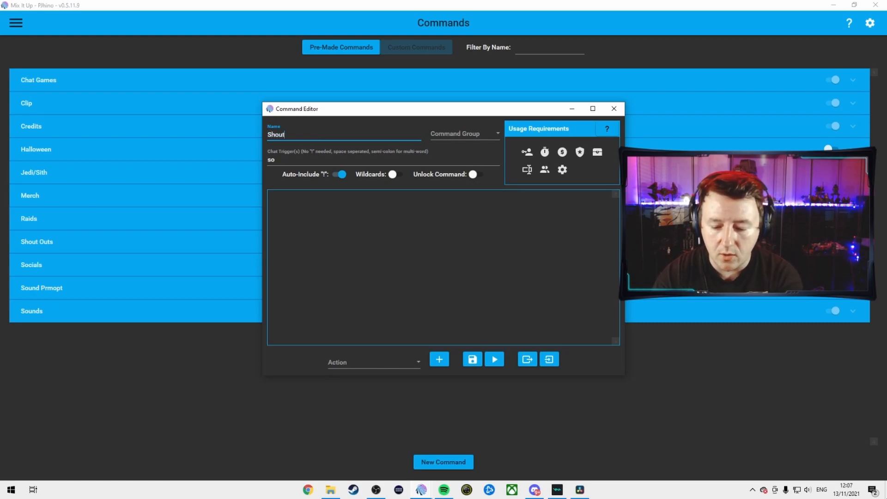
Set the Shoutout command group to Shouts outs and add a Chat Message action
left_click(478, 137)
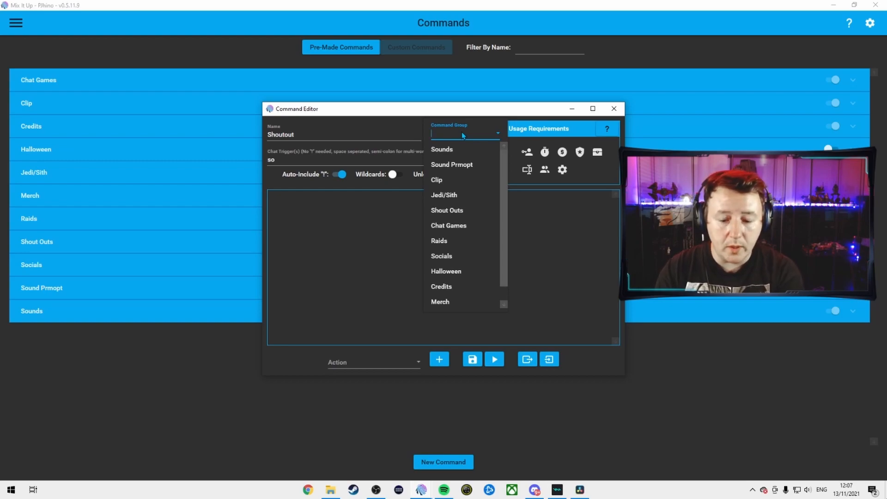
type("Shouts outs")
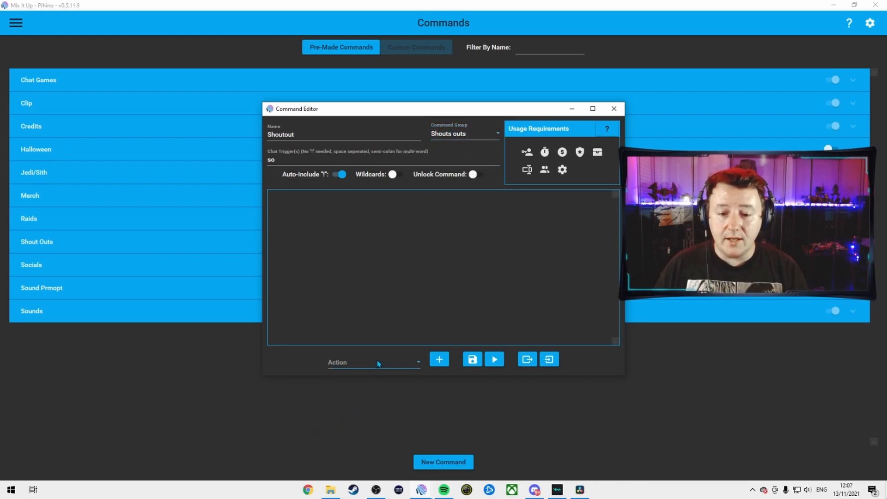
left_click(377, 362)
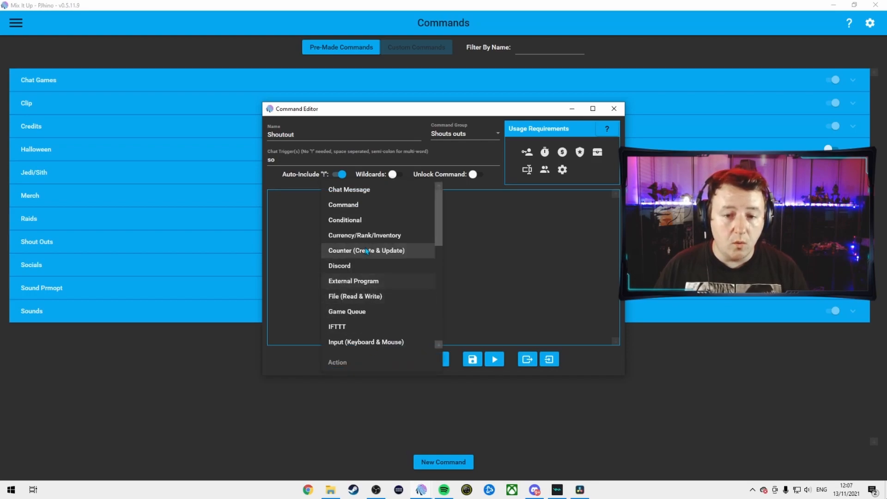
left_click(367, 193)
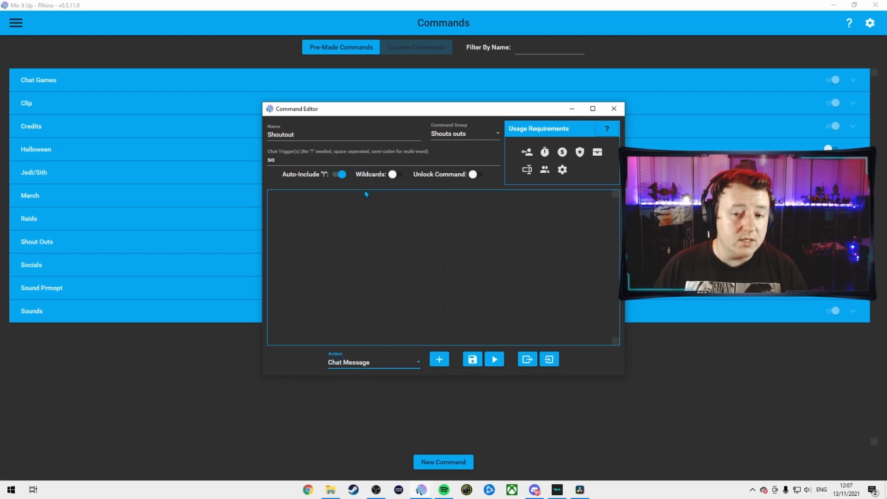
left_click(441, 364)
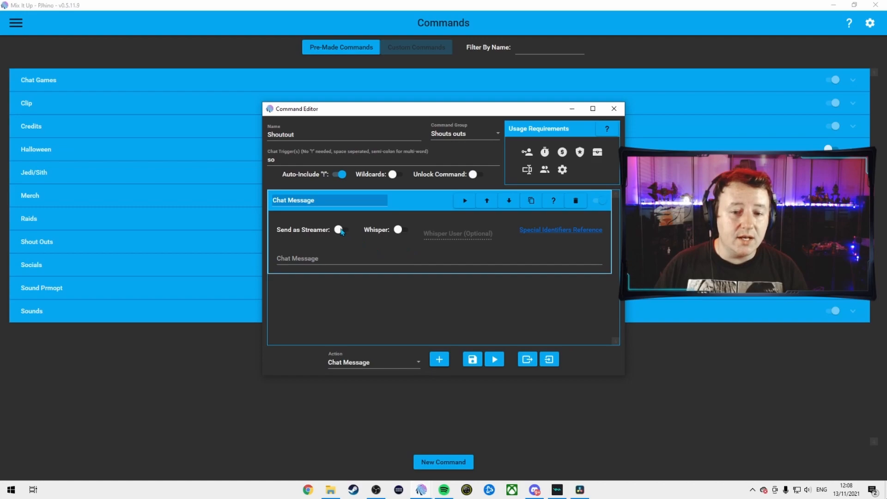
Set the command's role usage requirement to Mod
left_click(527, 152)
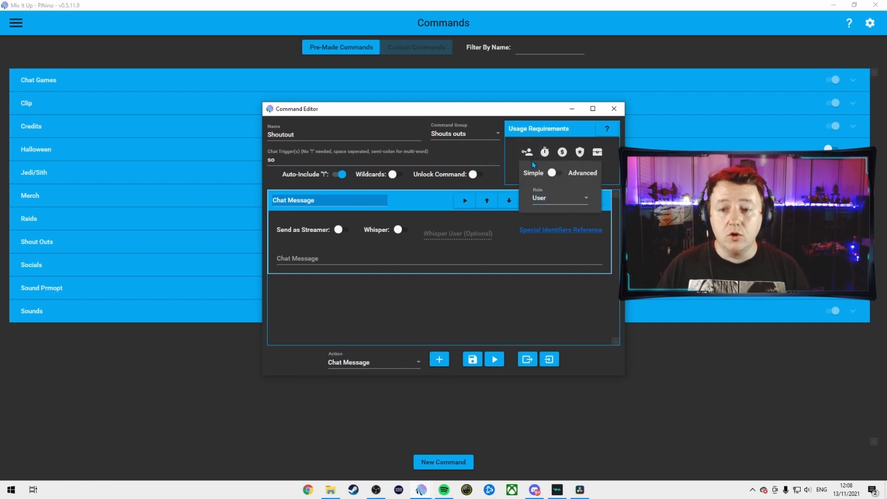
left_click(563, 200)
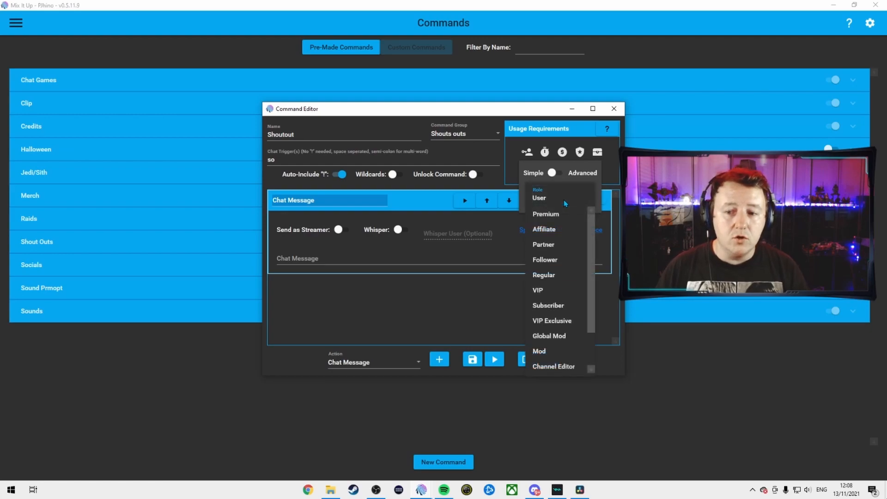
scroll(558, 340, "down", 1)
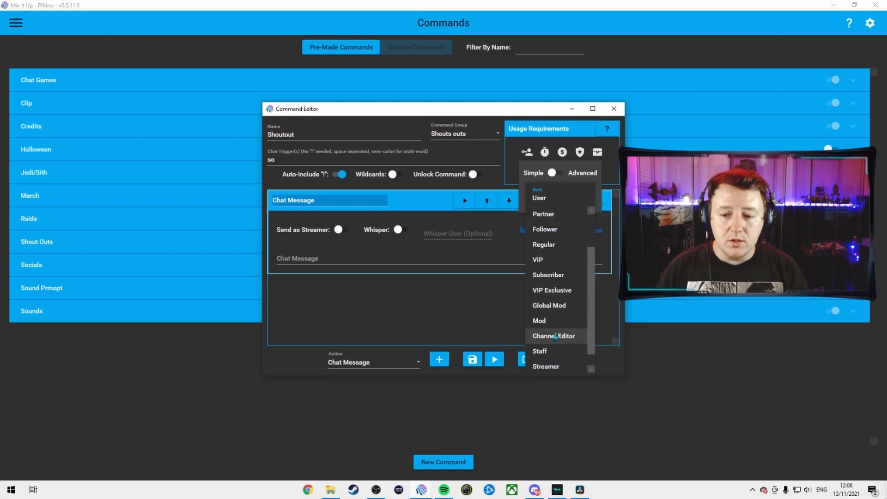
left_click(553, 321)
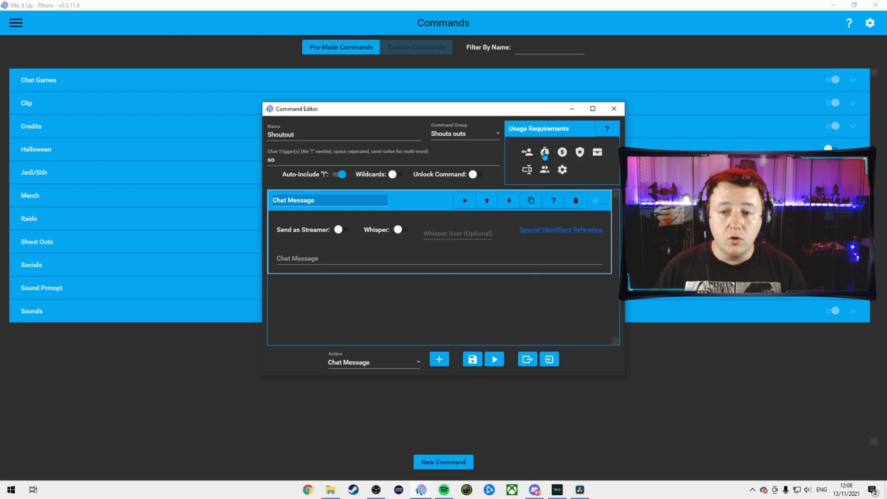
Pick Sound as the action type for the Shoutout command and add it to the action list
mouse_move(545, 153)
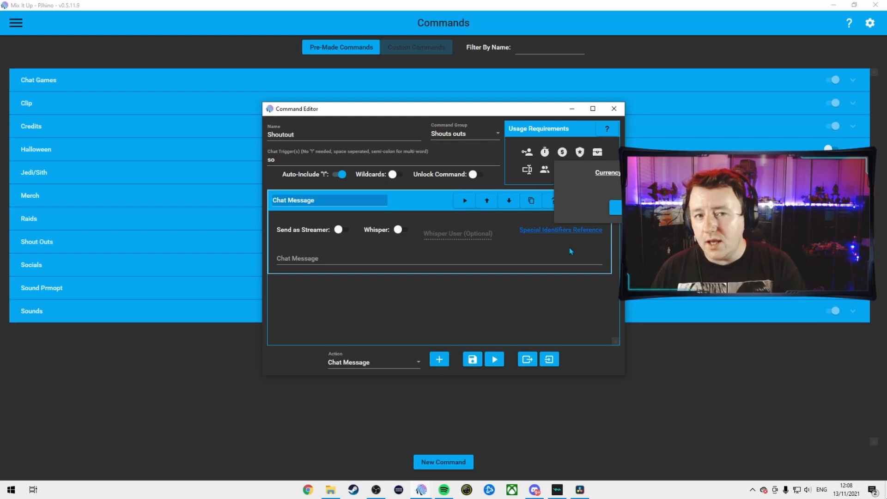
left_click(406, 361)
scroll(373, 277, "down", 5)
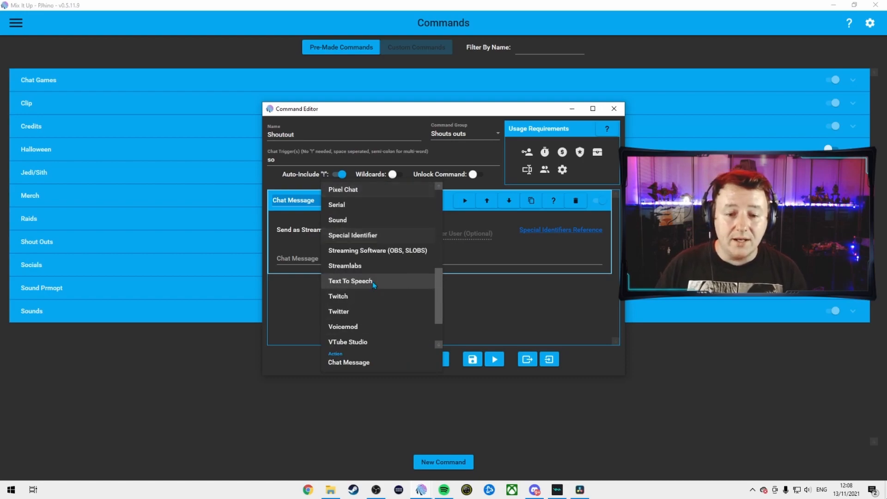
scroll(372, 283, "down", 1)
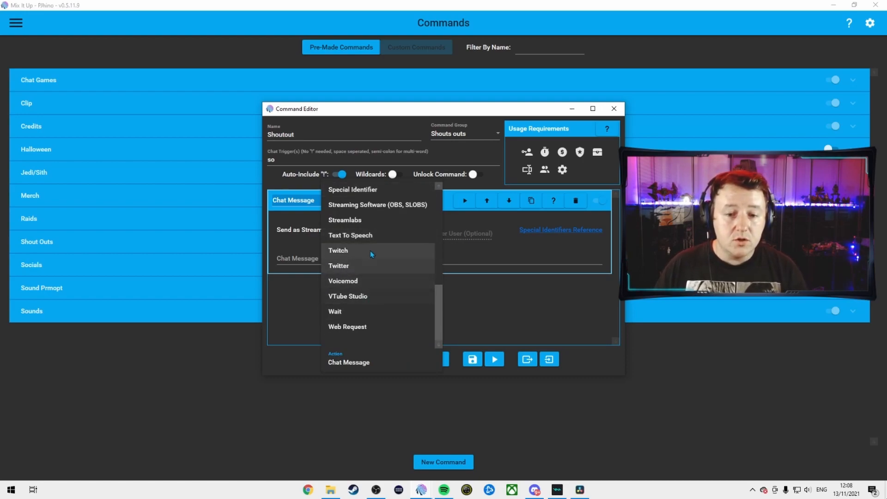
scroll(370, 249, "up", 2)
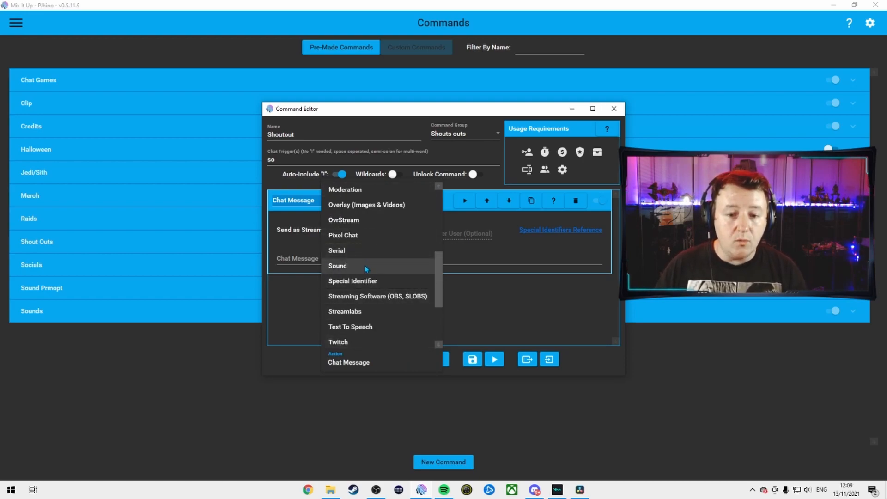
left_click(365, 266)
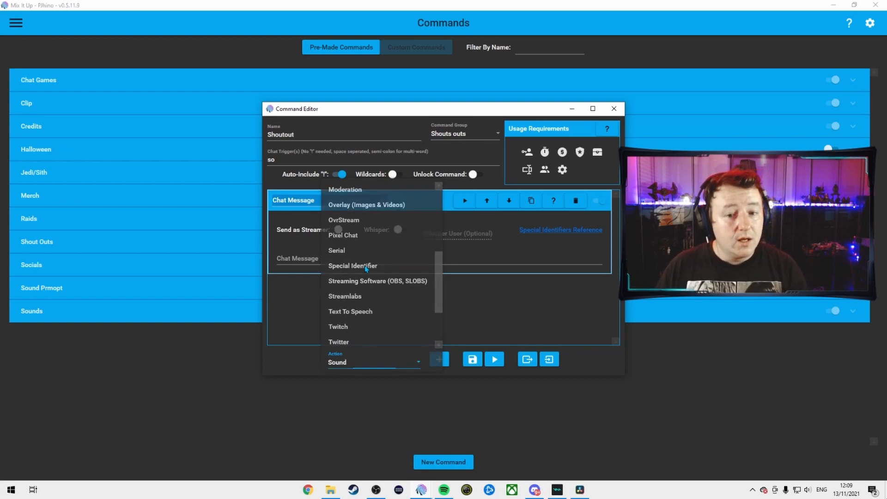
left_click(441, 361)
scroll(420, 335, "down", 1)
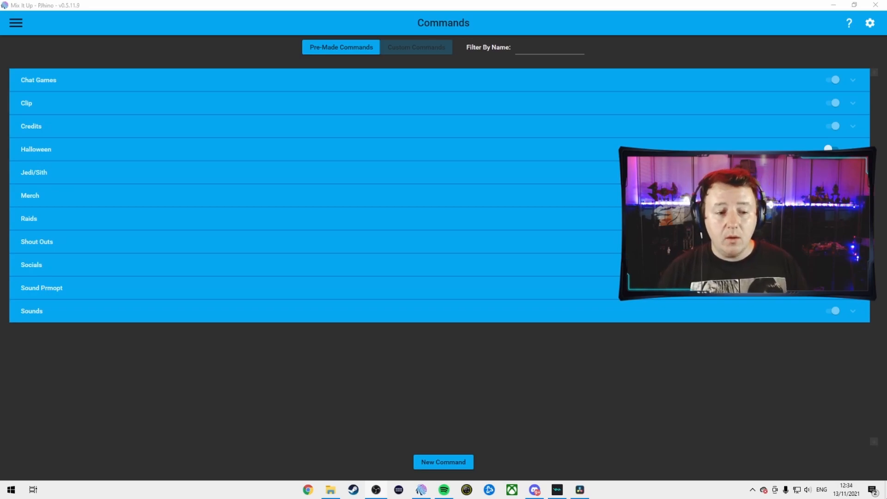
Open the Sexy command in the Sounds group and select Sound in its action type list
left_click(260, 311)
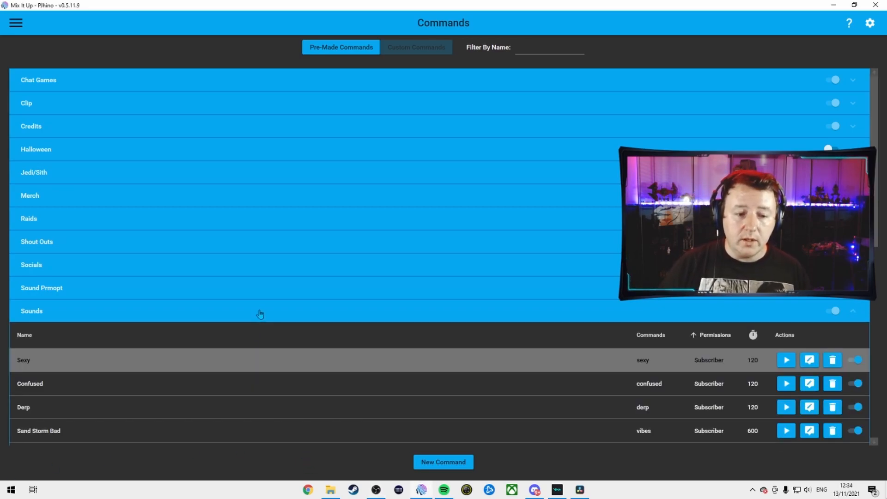
scroll(284, 324, "down", 1)
left_click(805, 341)
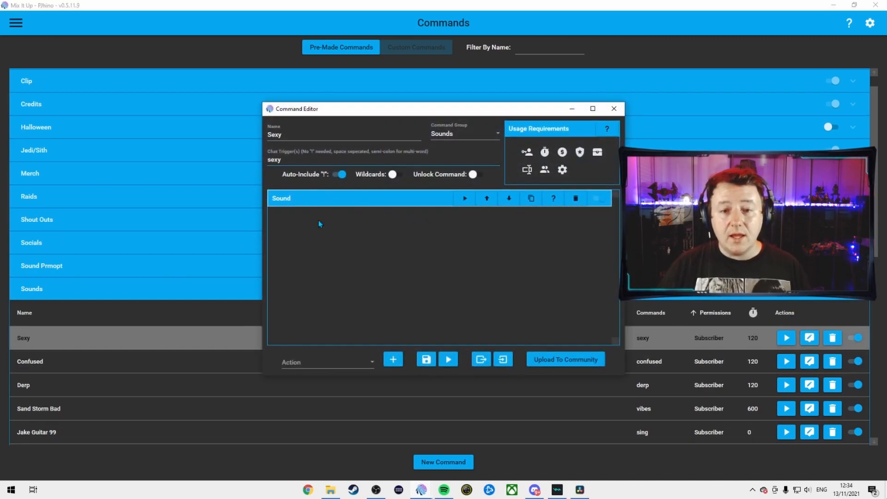
left_click(370, 362)
scroll(340, 275, "down", 2)
scroll(338, 274, "down", 4)
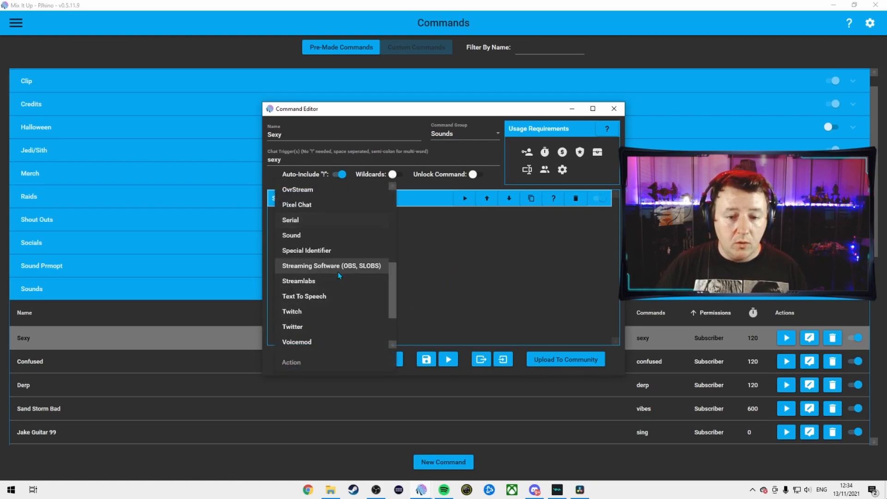
scroll(326, 259, "up", 2)
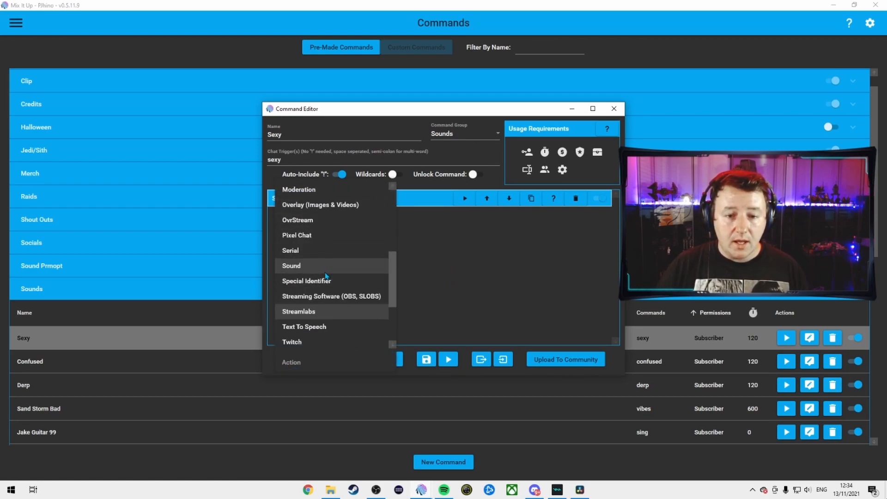
left_click(323, 265)
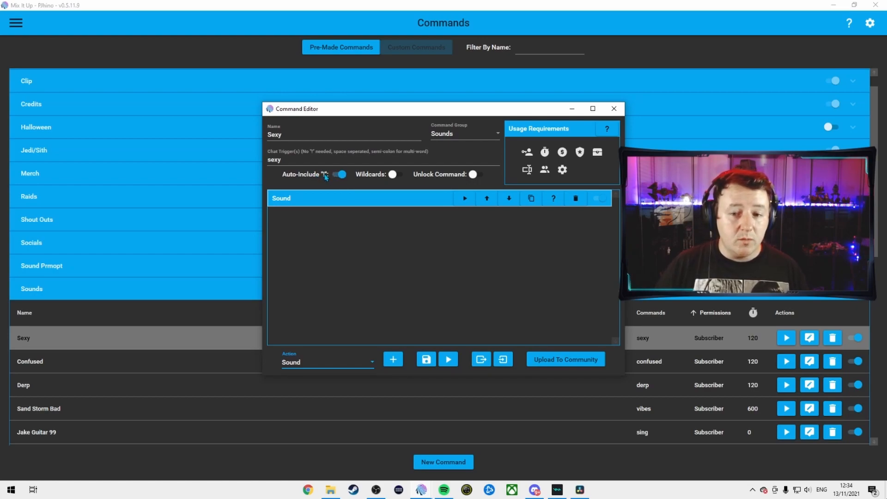
Inspect the Sexy command's role and cooldown usage requirements, then close the command editor
left_click(528, 154)
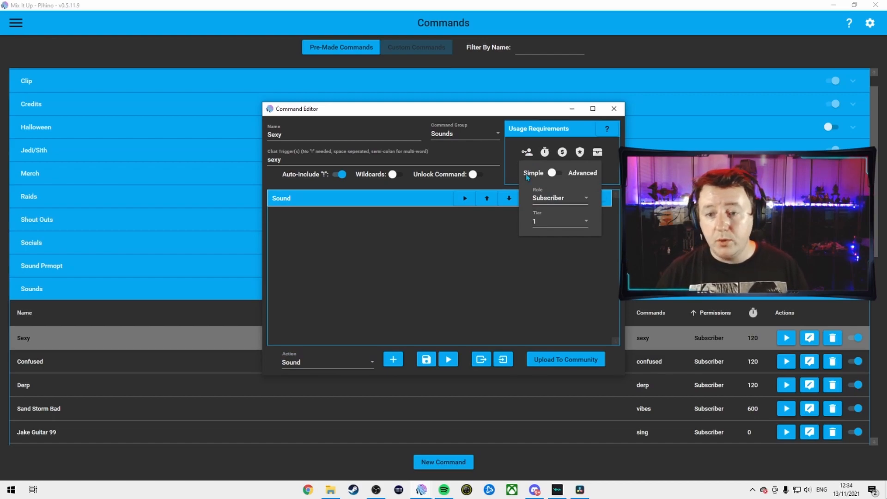
left_click(426, 268)
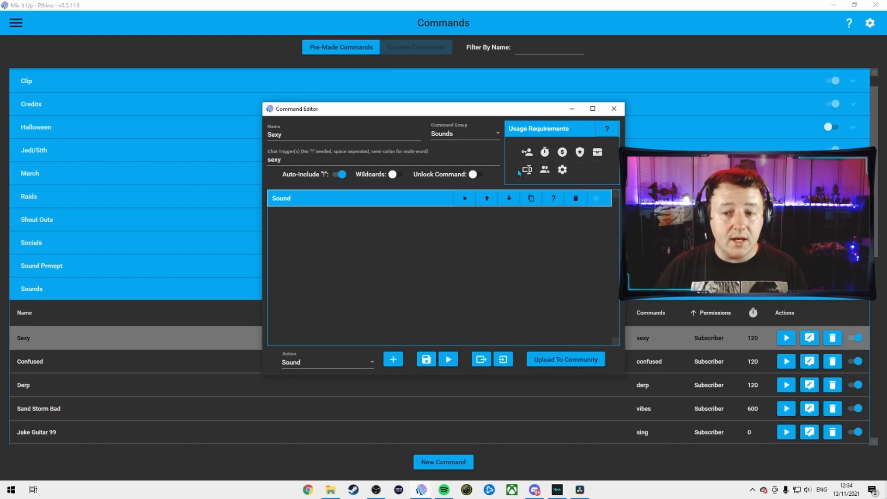
left_click(546, 153)
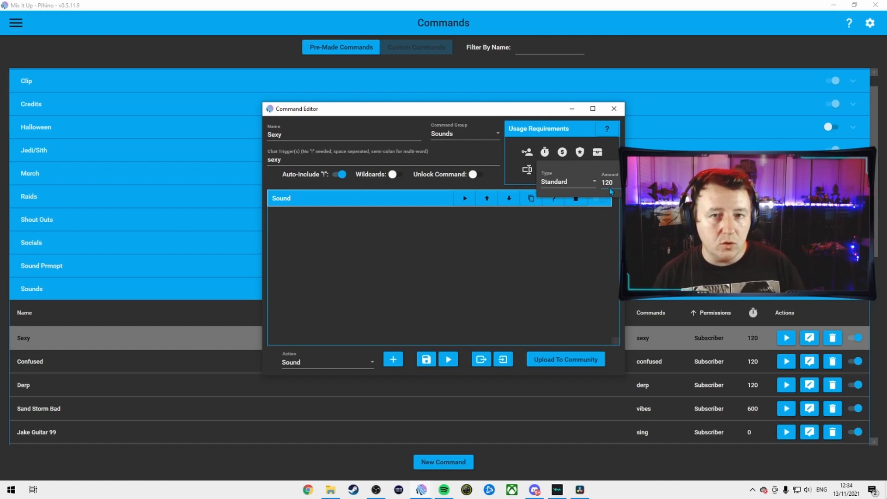
left_click(522, 233)
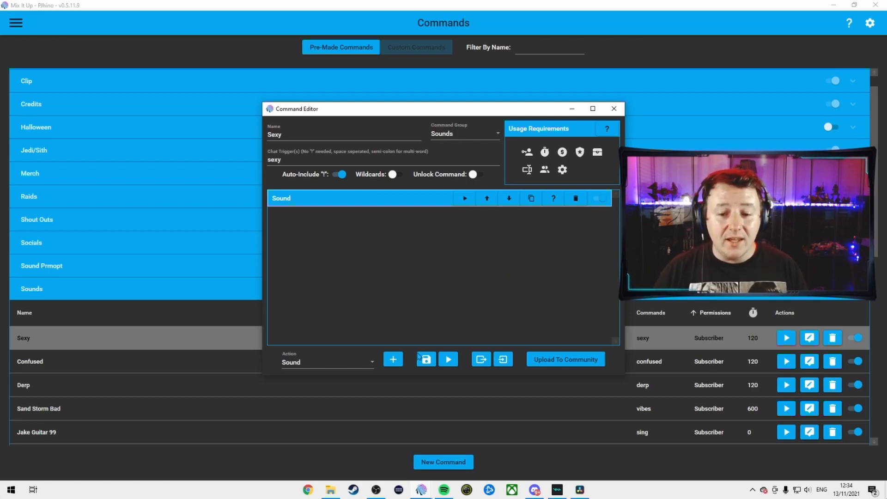
left_click(614, 109)
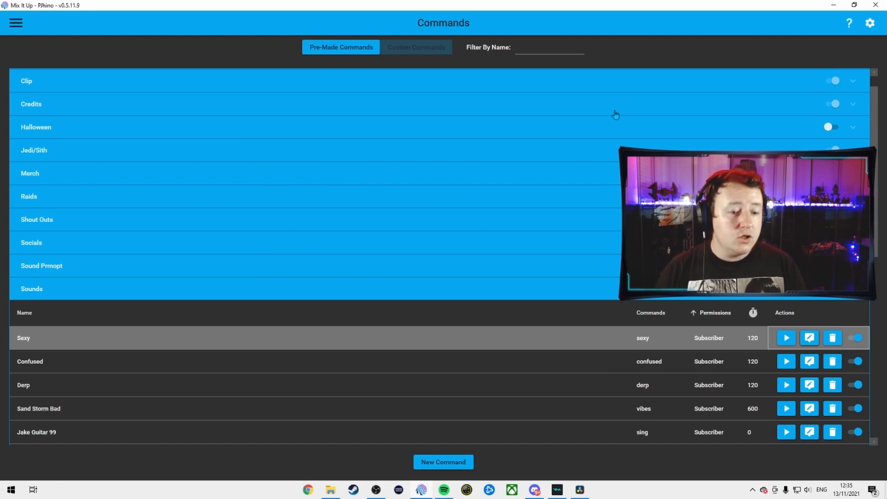
Scroll through the sound commands listed in the Sounds group
scroll(622, 364, "down", 5)
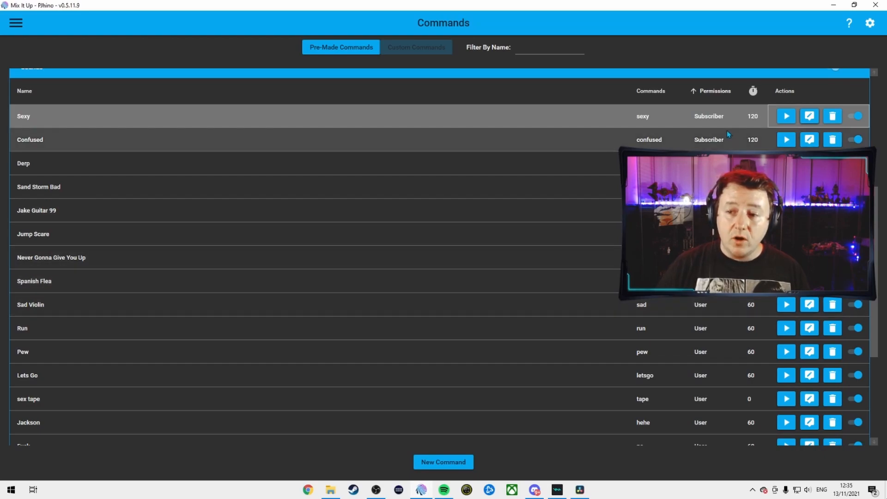
scroll(707, 291, "down", 1)
scroll(707, 287, "down", 2)
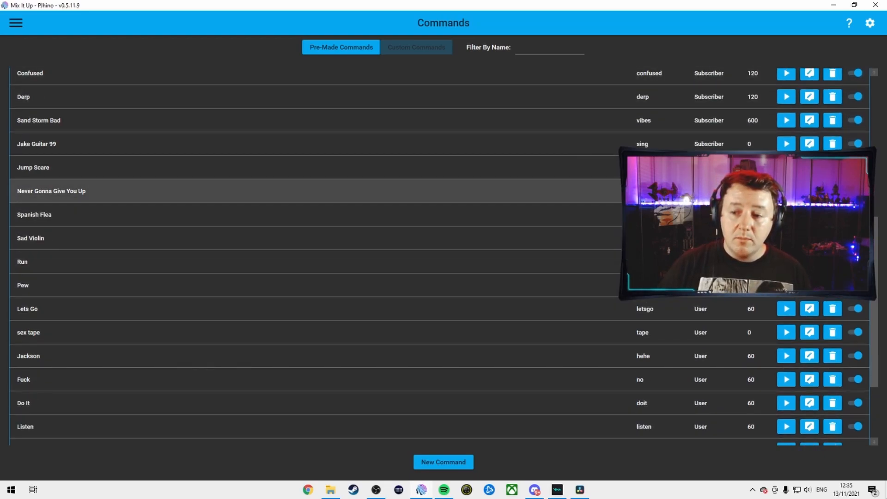
scroll(697, 360, "down", 5)
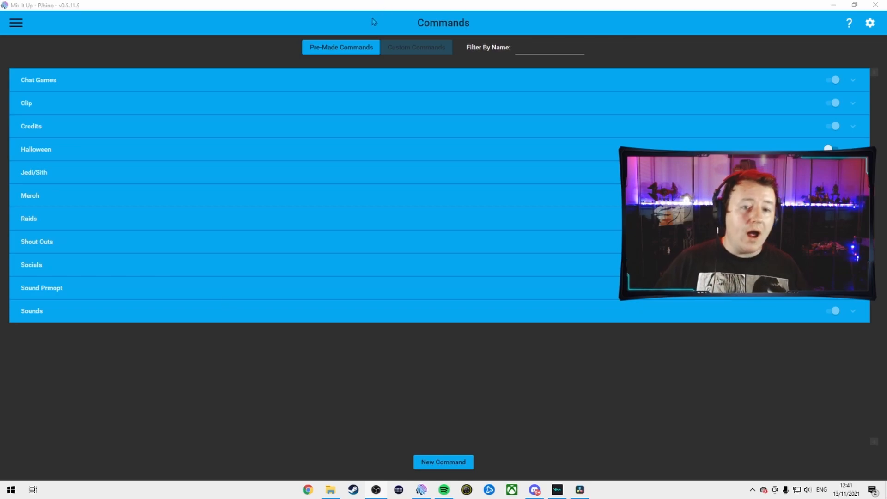
Open the Clip command and review its Twitch action, keeping the type set to Clip
left_click(377, 102)
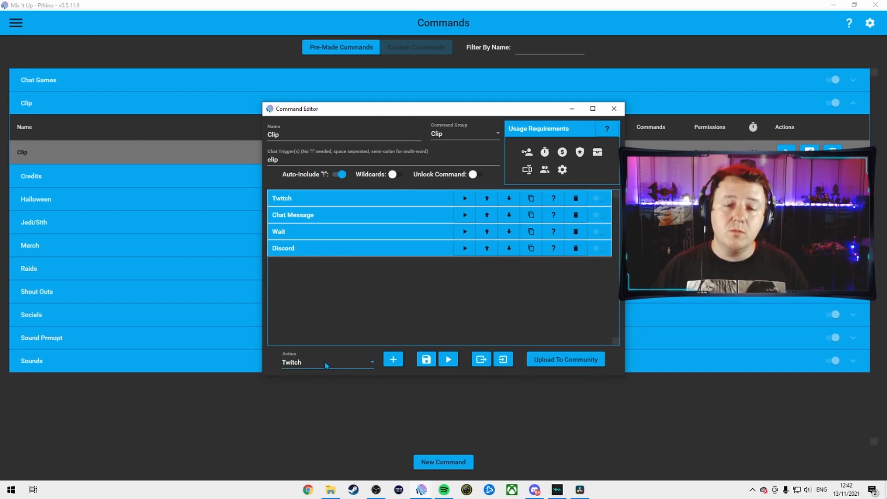
left_click(361, 202)
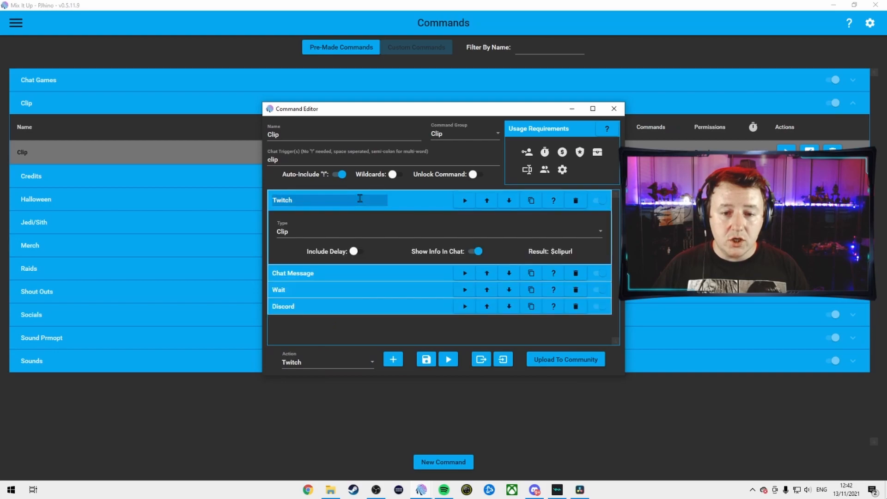
left_click(508, 233)
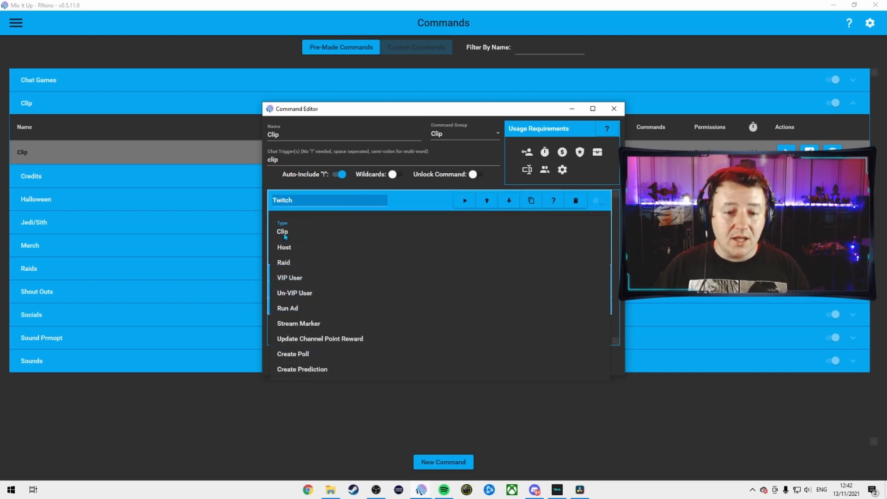
left_click(283, 233)
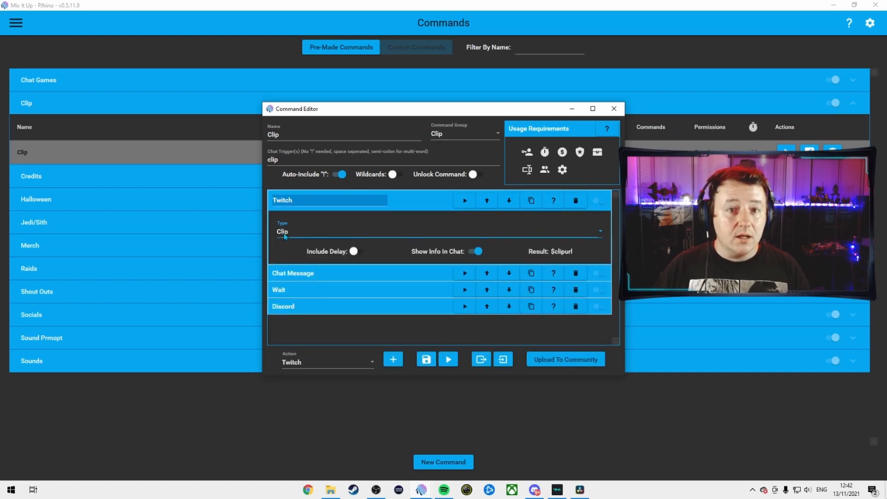
Review the Clip command's Chat Message, Wait and Discord Send Message actions, then save and close the editor
left_click(356, 275)
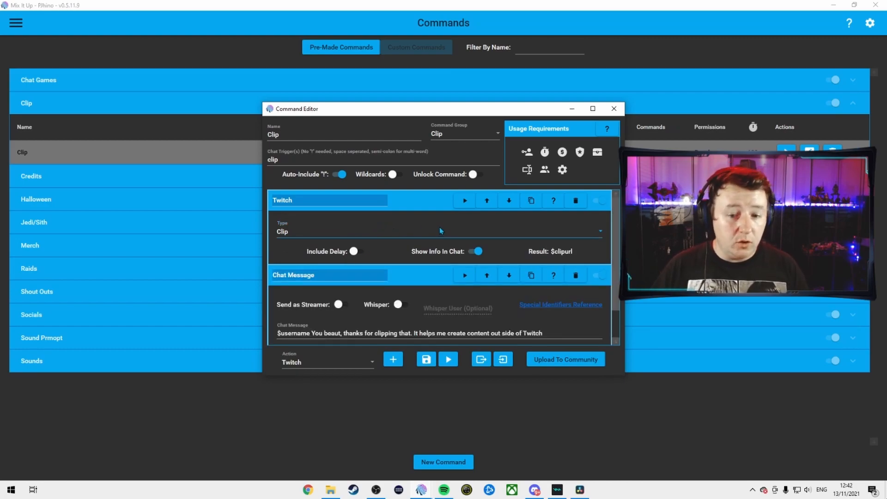
scroll(356, 284, "down", 1)
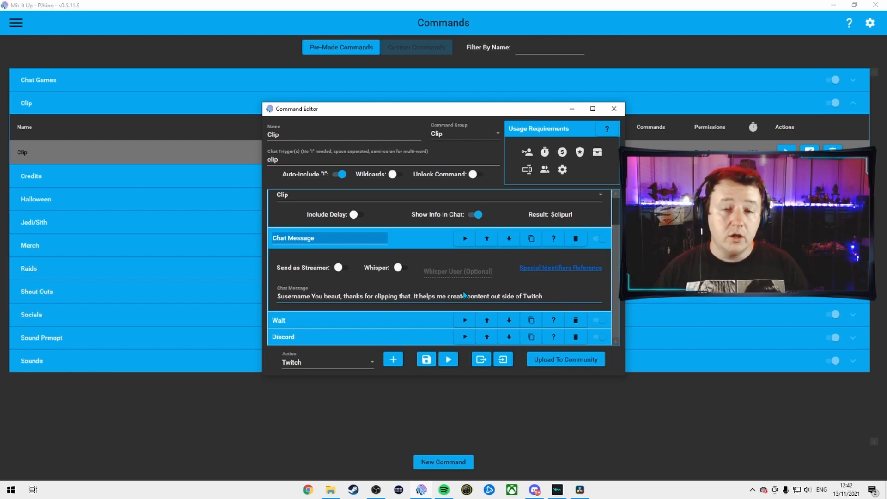
left_click(388, 322)
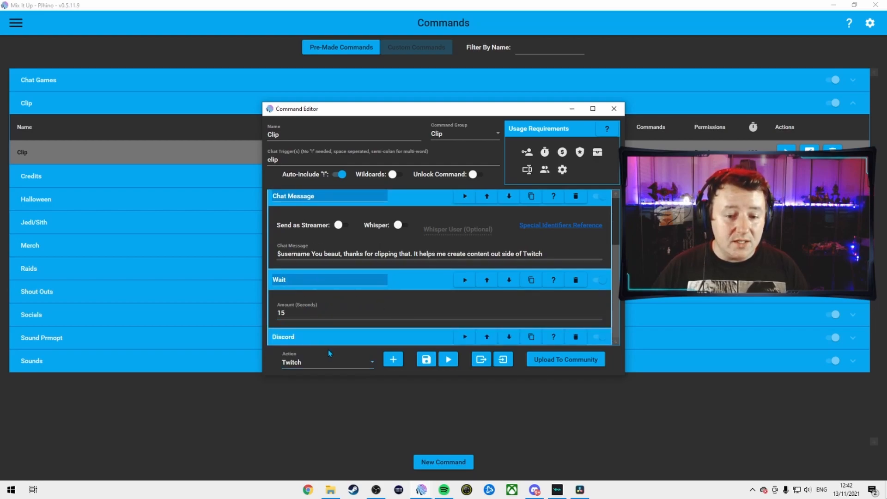
left_click(369, 338)
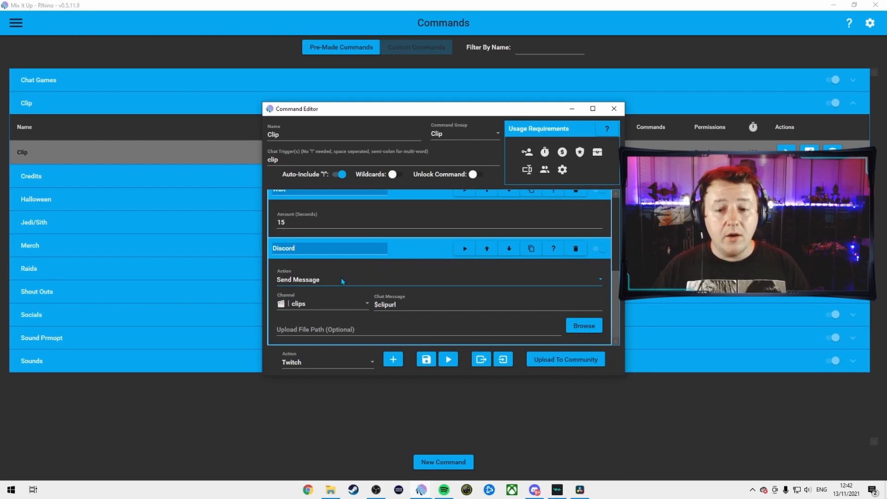
left_click(361, 279)
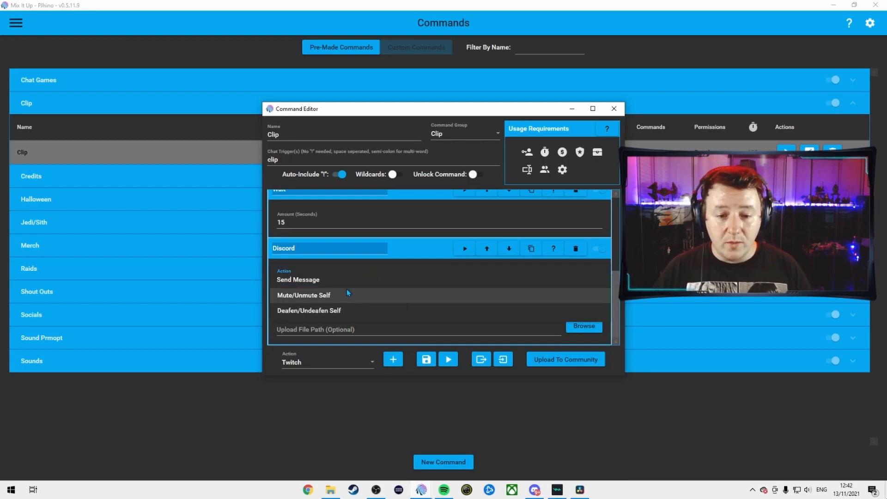
left_click(319, 280)
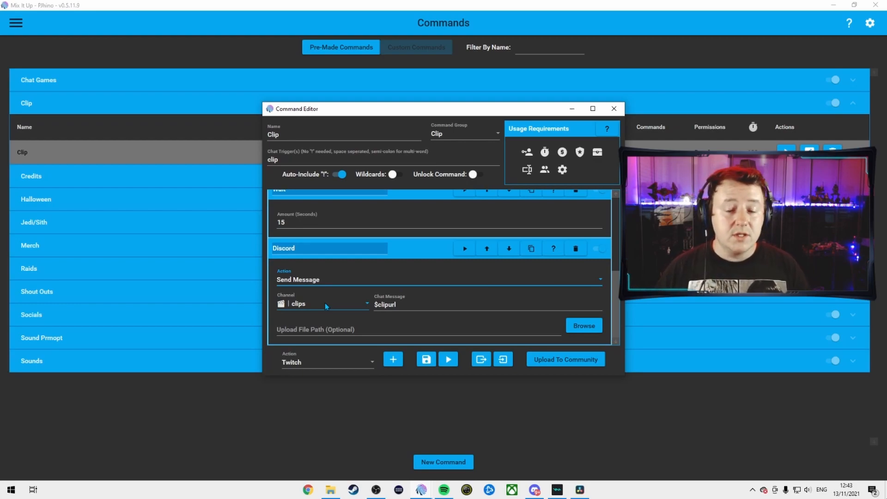
left_click(427, 360)
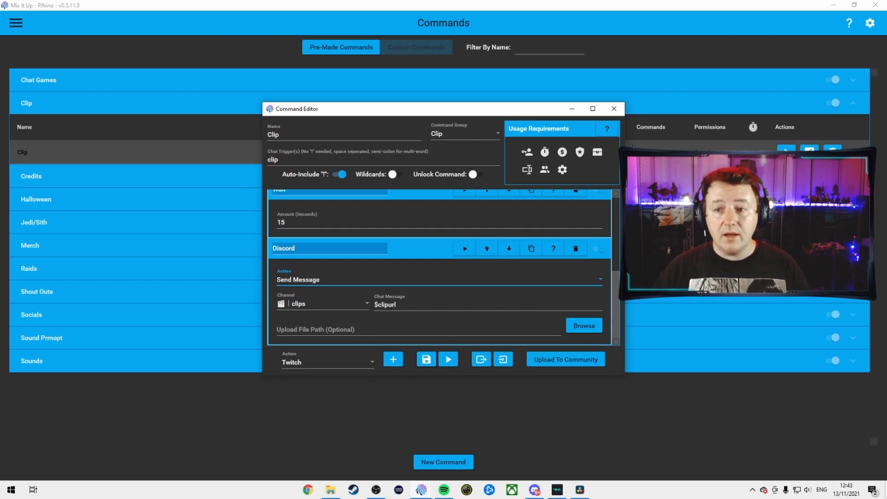
left_click(614, 109)
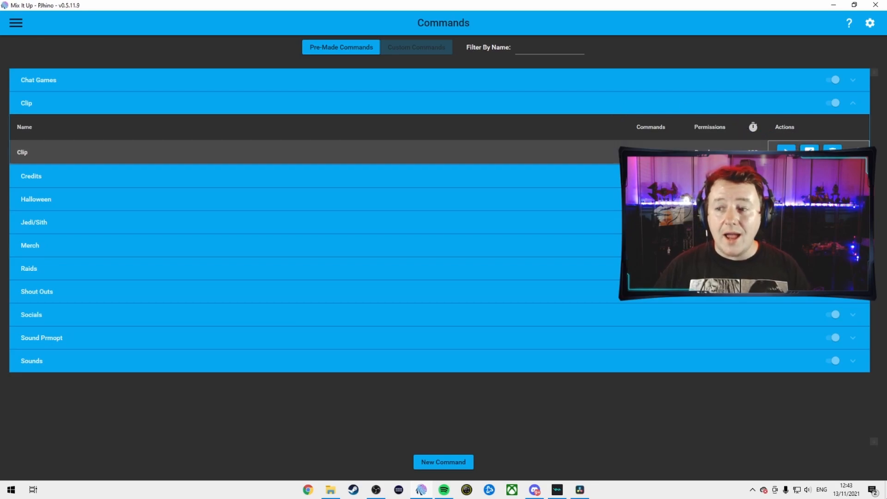
Reopen the Clip command and inspect its role and cooldown usage requirements
left_click(810, 150)
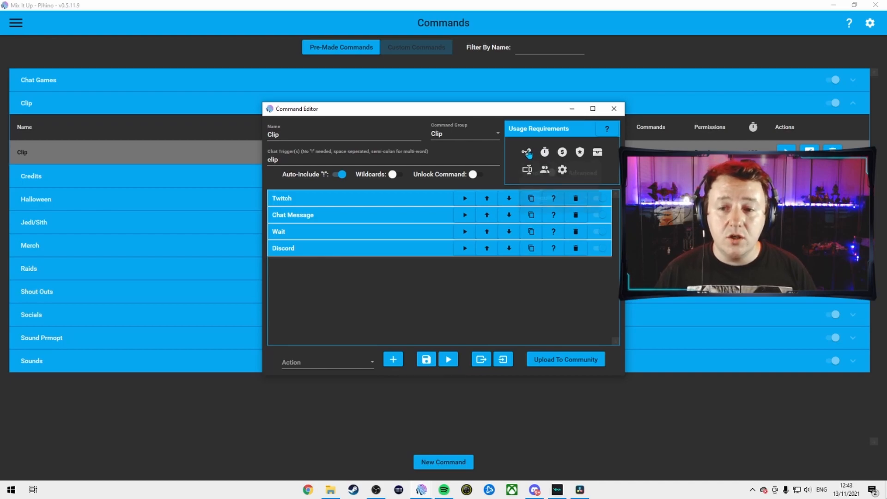
left_click(527, 153)
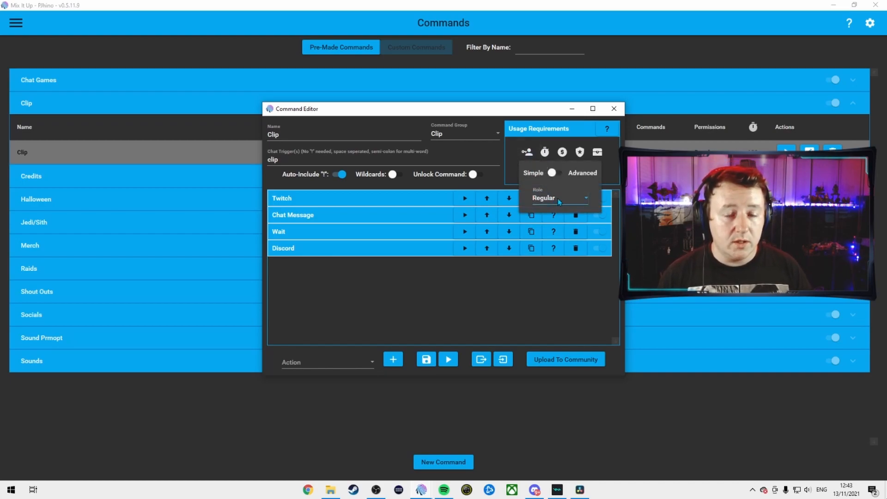
left_click(545, 152)
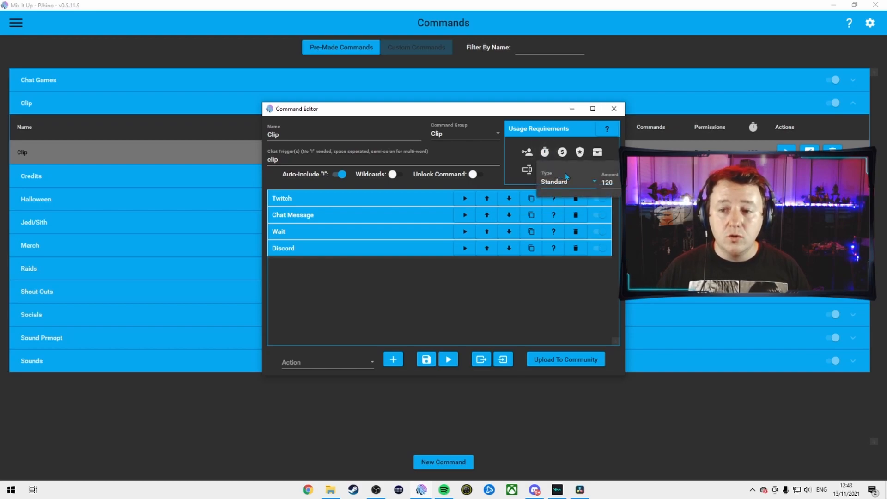